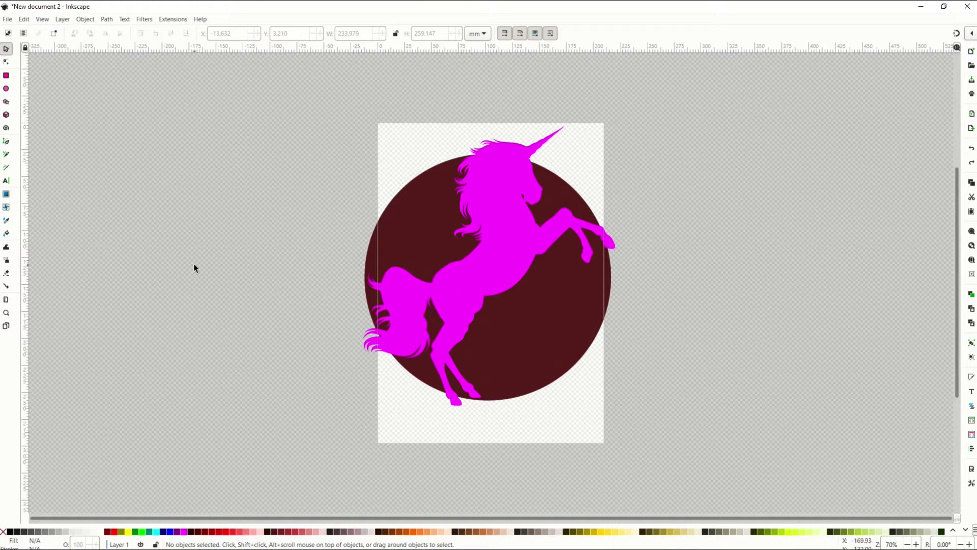
# Step: Move the unicorn left of the page, colour it dark red, and make the circle bright red
pyautogui.click(481, 276)
pyautogui.moveTo(494, 270); pyautogui.dragTo(197, 257)
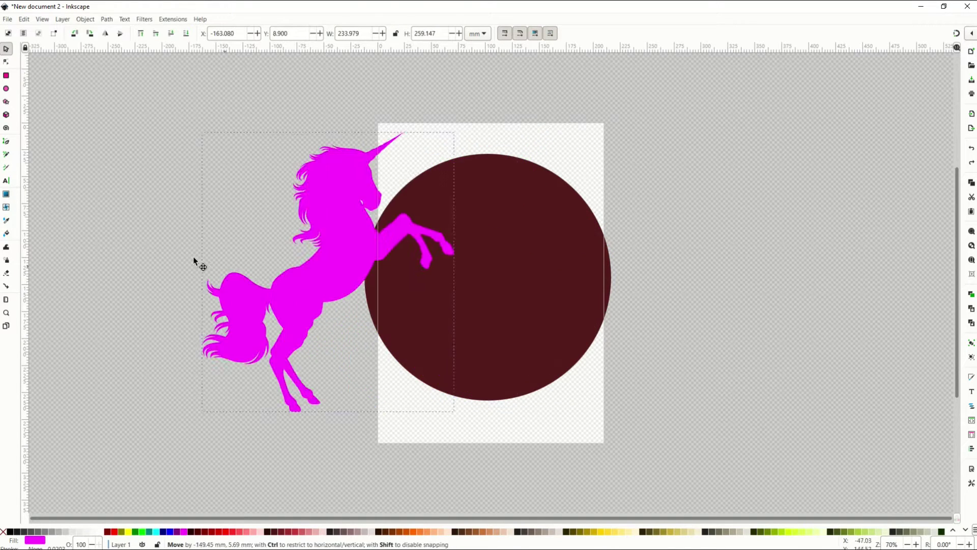
pyautogui.click(107, 532)
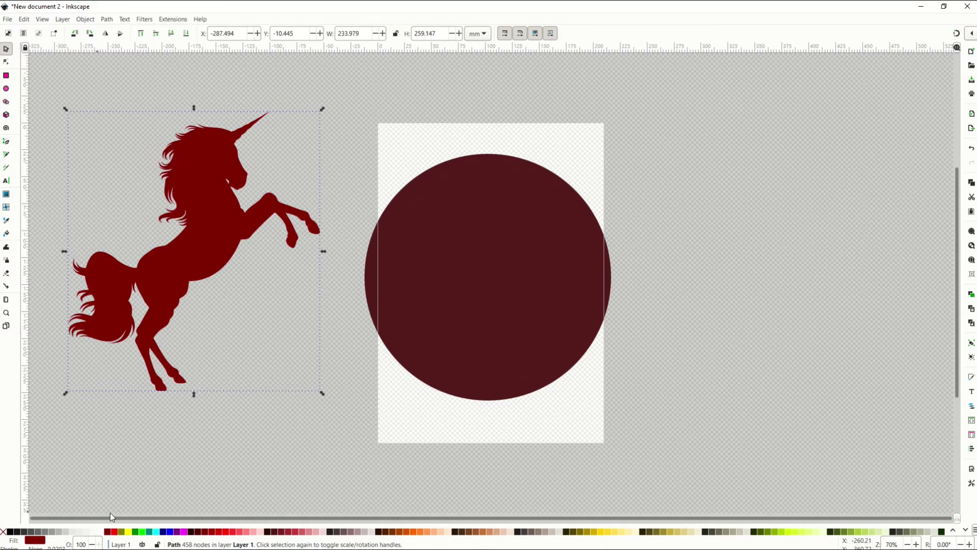
pyautogui.click(497, 333)
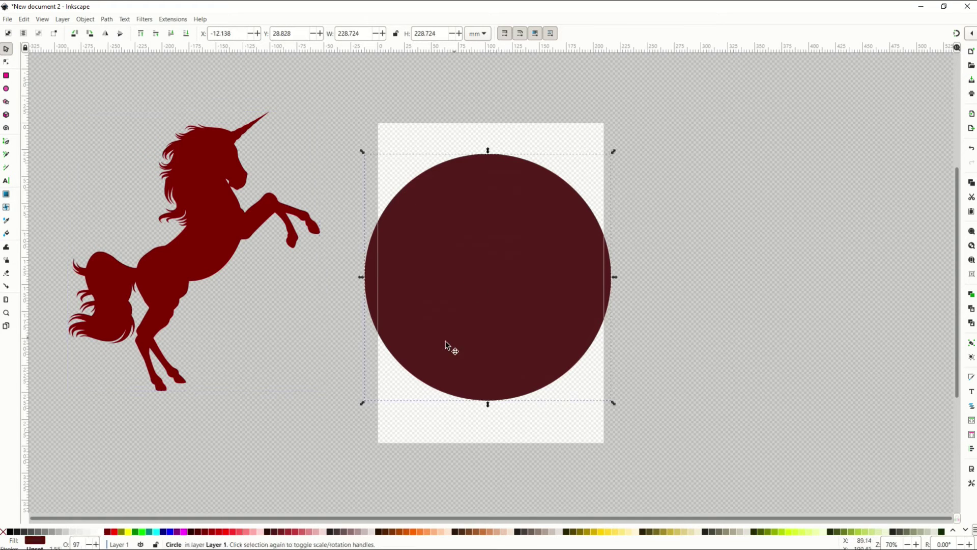
pyautogui.click(236, 533)
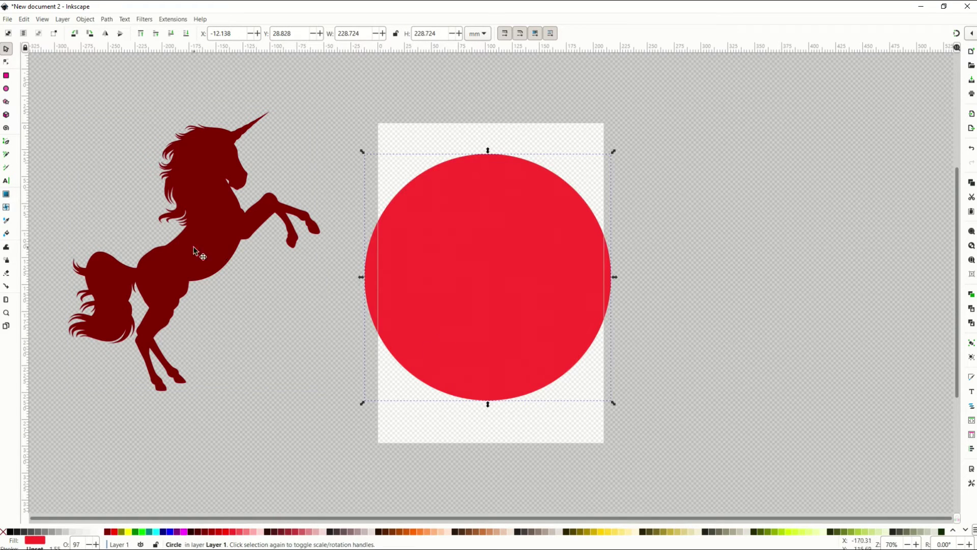
# Step: Inspect the unicorn's and circle's path nodes with the Node tool, then deselect
pyautogui.click(184, 309)
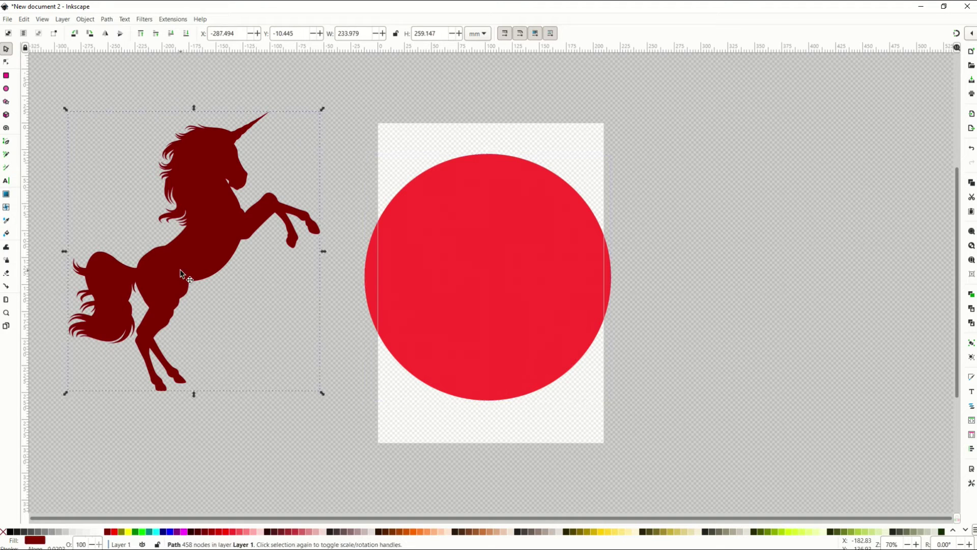
pyautogui.click(6, 62)
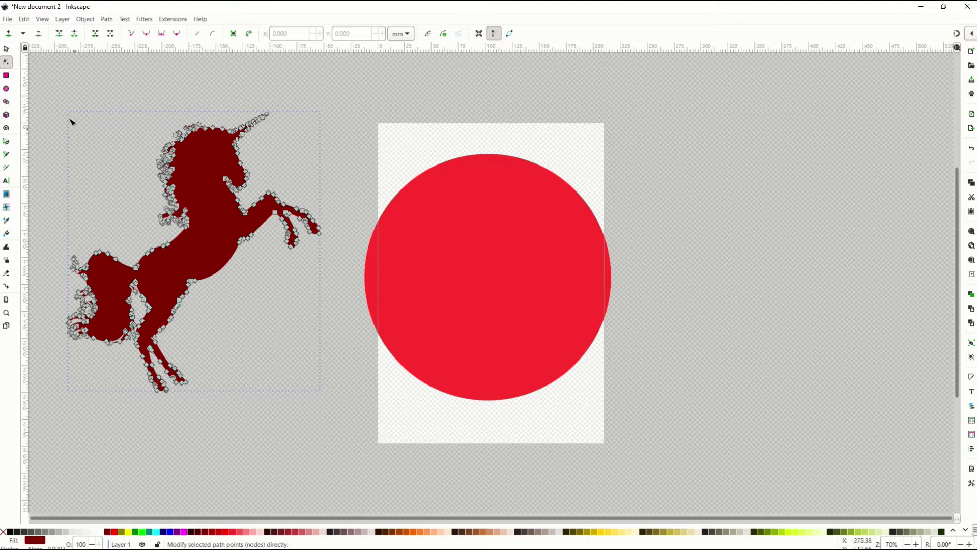
pyautogui.click(520, 312)
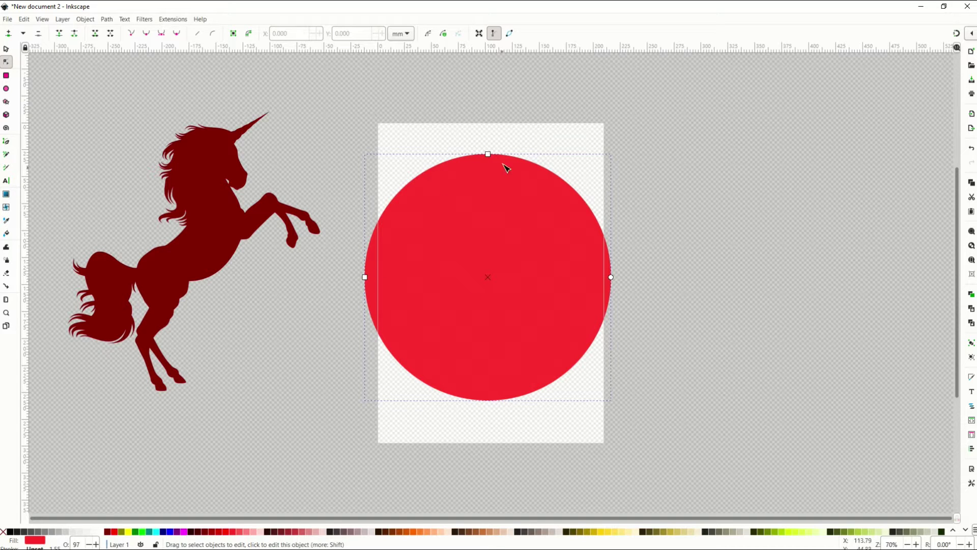
pyautogui.click(112, 168)
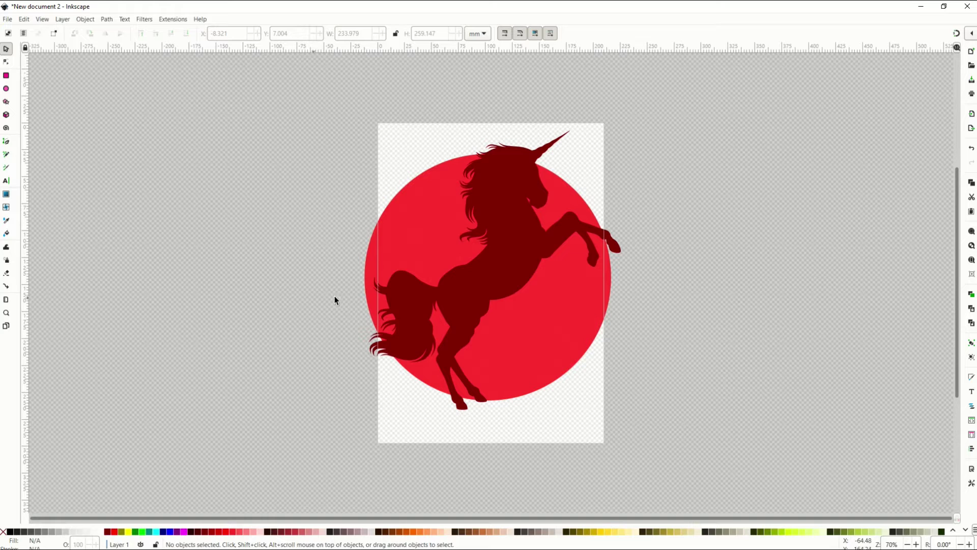
# Step: Select both the dark red unicorn and the bright red circle, zooming in and out to inspect them
pyautogui.hotkey('ctrl', 'a')
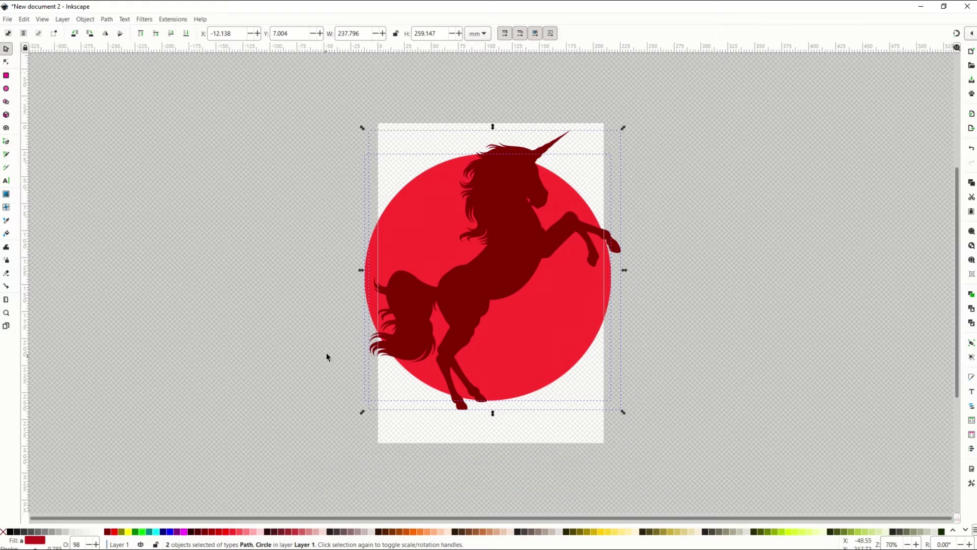
pyautogui.scroll(3, 430, 395)
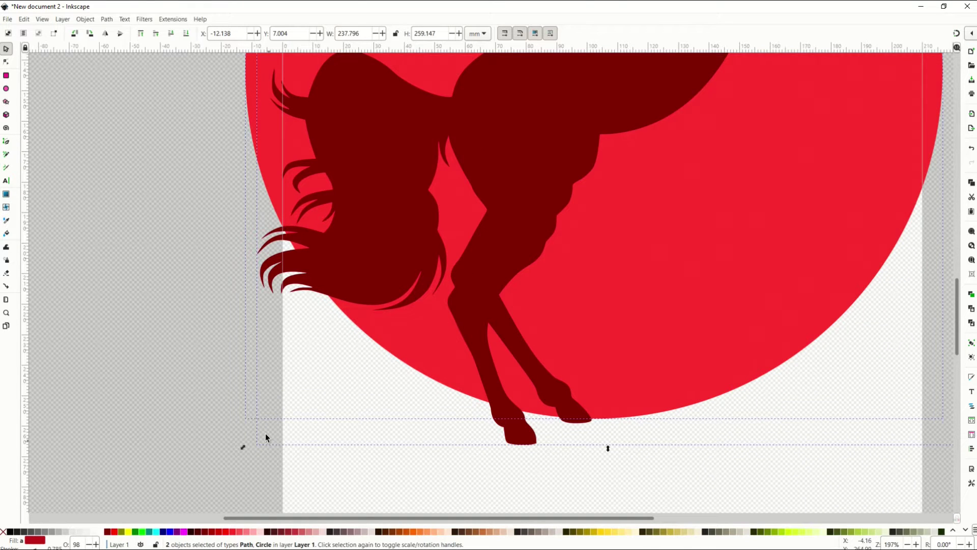
pyautogui.scroll(-3, 279, 237)
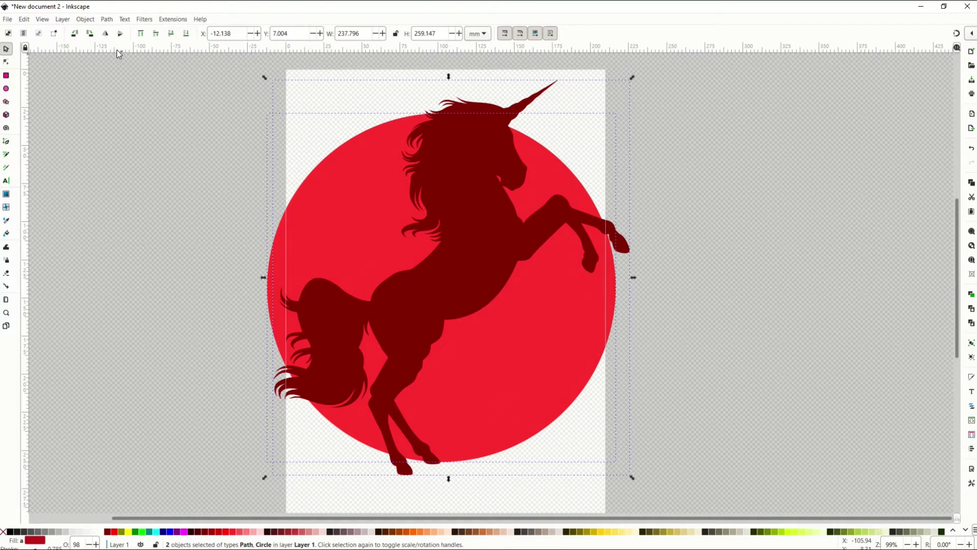
# Step: Group the unicorn and circle with Object > Group and nudge the group slightly
pyautogui.click(90, 24)
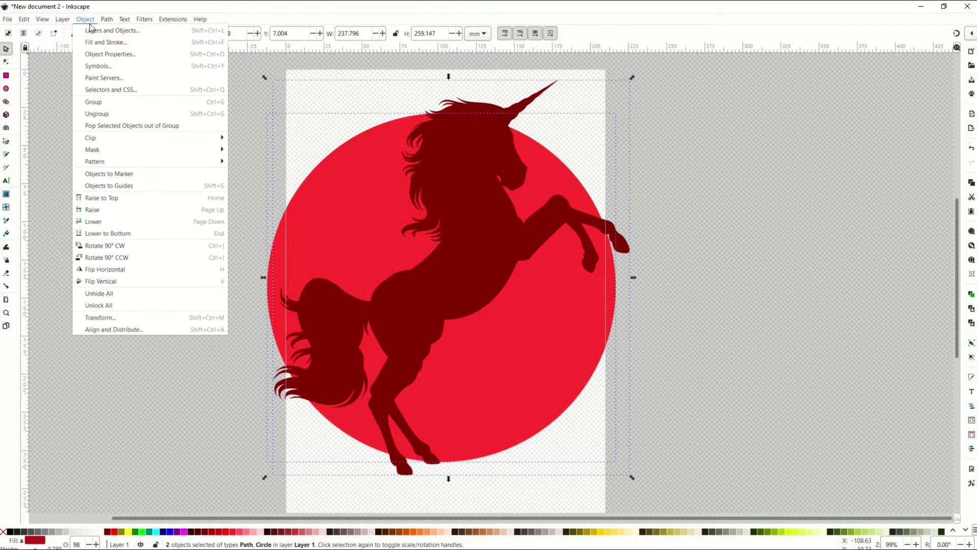
pyautogui.click(101, 102)
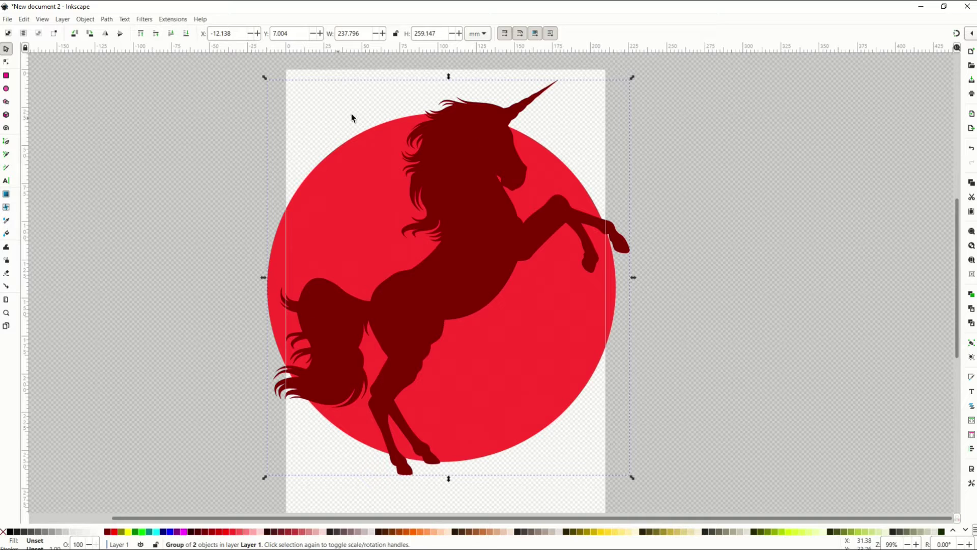
pyautogui.click(152, 316)
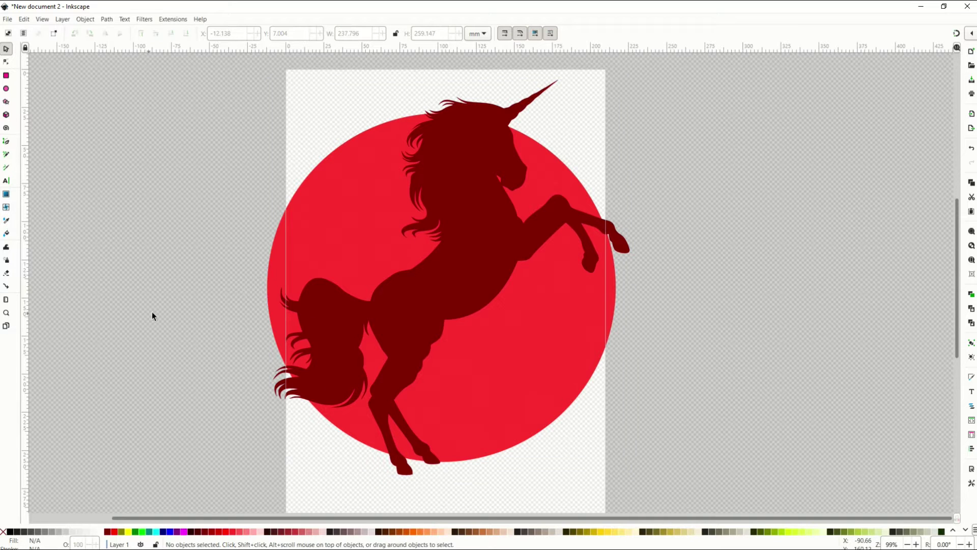
pyautogui.click(418, 314)
pyautogui.moveTo(465, 286)
pyautogui.mouseDown()
pyautogui.moveTo(680, 301)
pyautogui.moveTo(589, 313)
pyautogui.moveTo(295, 288)
pyautogui.moveTo(699, 297)
pyautogui.moveTo(343, 292)
pyautogui.moveTo(459, 291)
pyautogui.mouseUp()
pyautogui.click(231, 264)
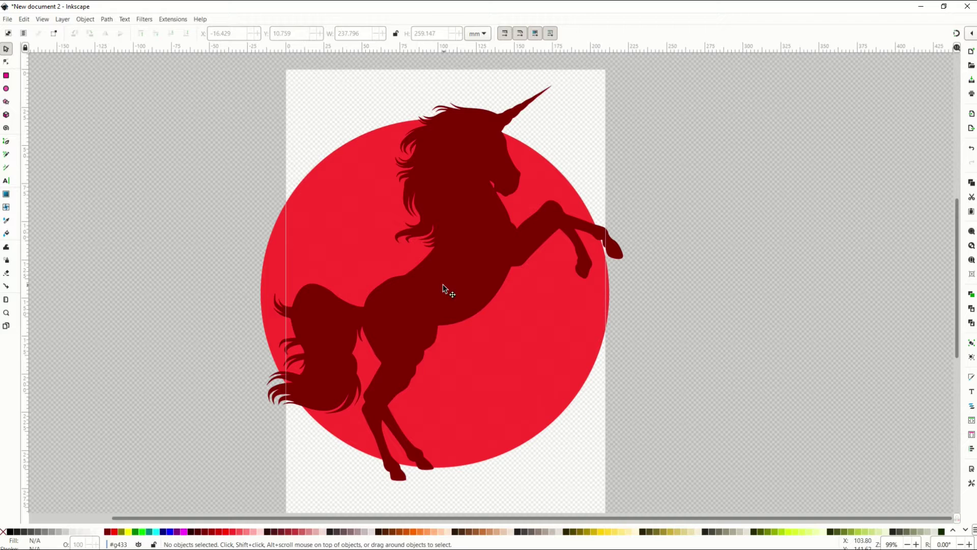
# Step: Enter the group and shift the unicorn left over the circle
pyautogui.doubleClick(456, 270)
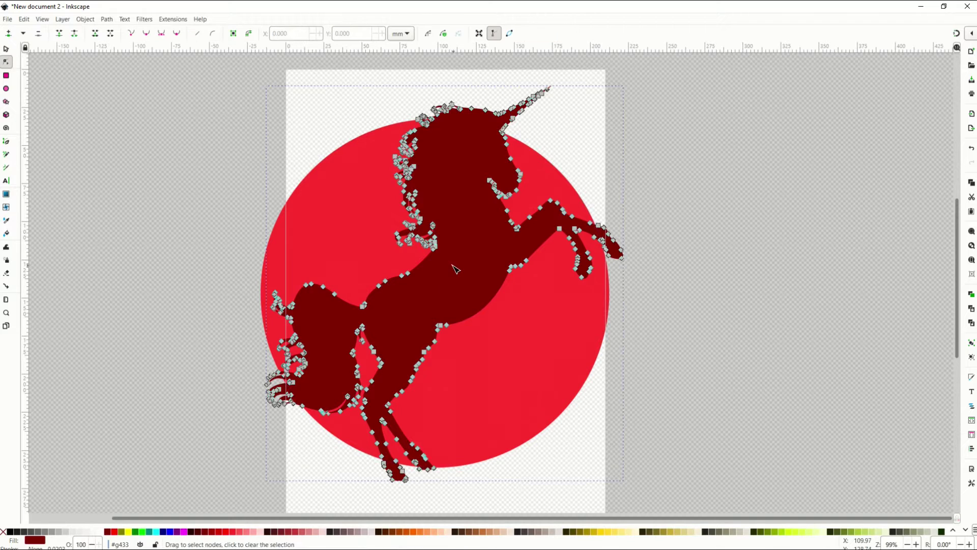
pyautogui.click(7, 49)
pyautogui.moveTo(462, 253)
pyautogui.mouseDown()
pyautogui.moveTo(375, 269)
pyautogui.moveTo(233, 259)
pyautogui.moveTo(471, 269)
pyautogui.mouseUp()
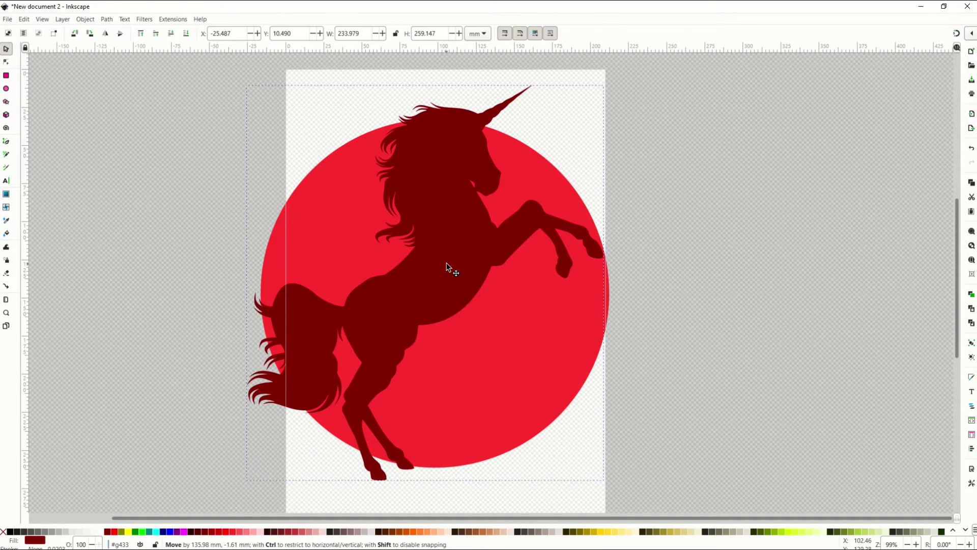
# Step: Group the unicorn and circle again and drag the group left past the page edge
pyautogui.keyDown('shift'); pyautogui.click(351, 267); pyautogui.keyUp('shift')
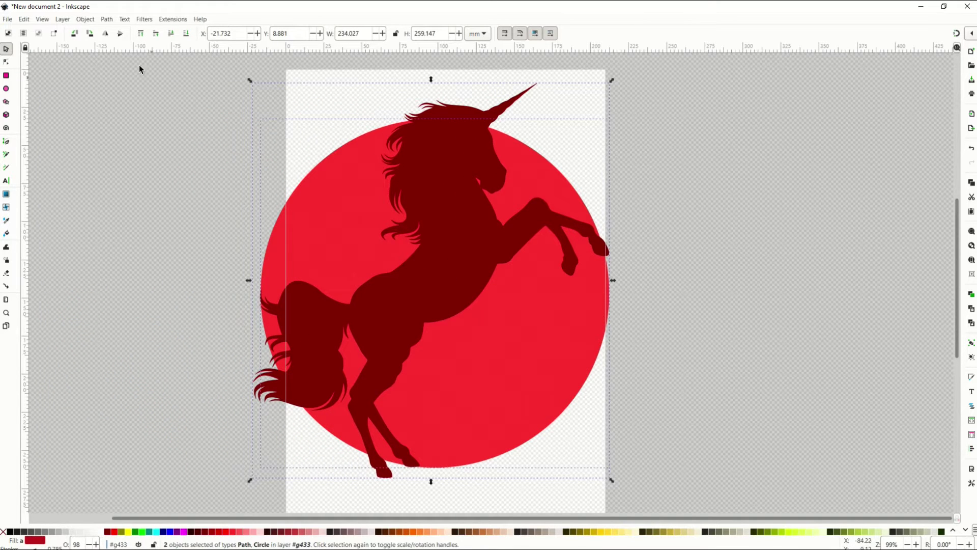
pyautogui.click(85, 19)
pyautogui.click(103, 96)
pyautogui.moveTo(478, 298); pyautogui.dragTo(384, 291)
# Step: Ungroup them with Object > Ungroup and reselect the unicorn and circle separately
pyautogui.click(85, 20)
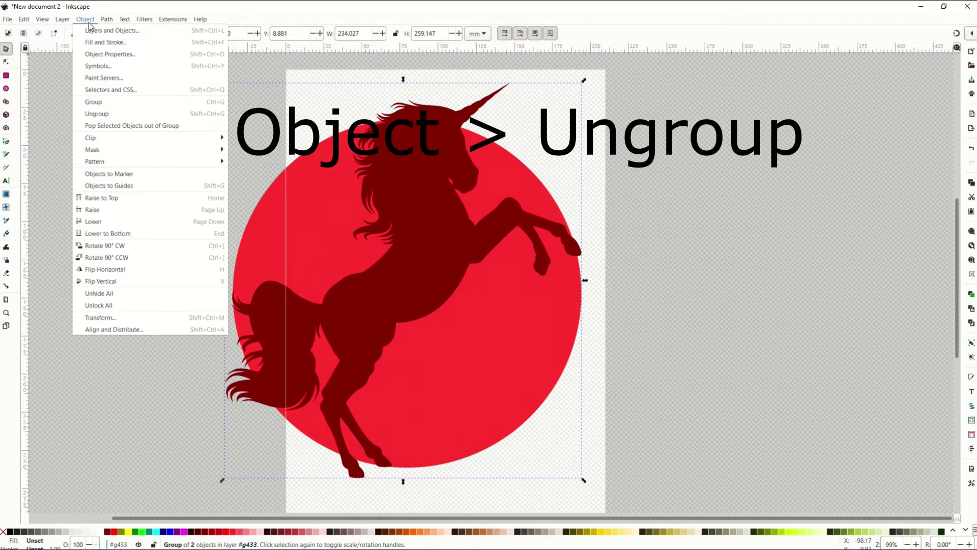
pyautogui.click(99, 114)
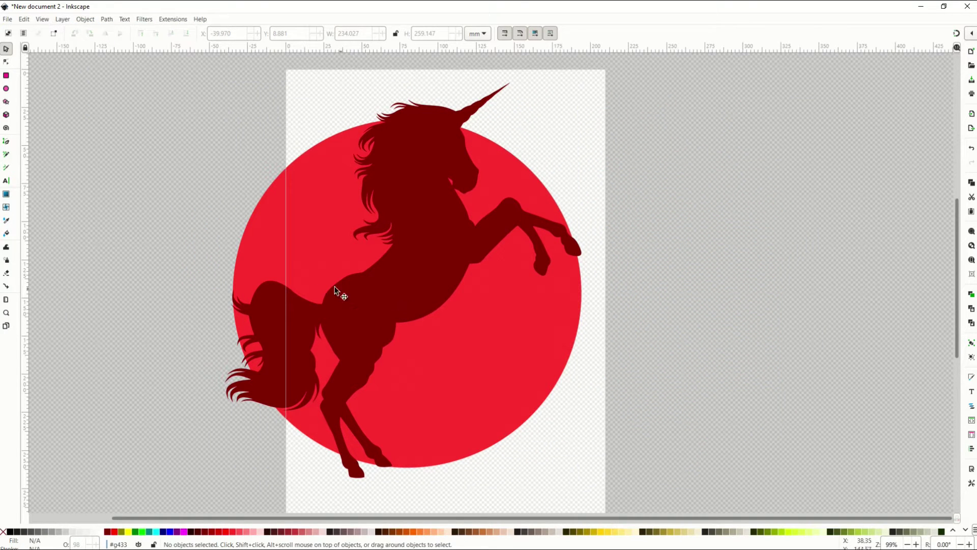
pyautogui.click(416, 260)
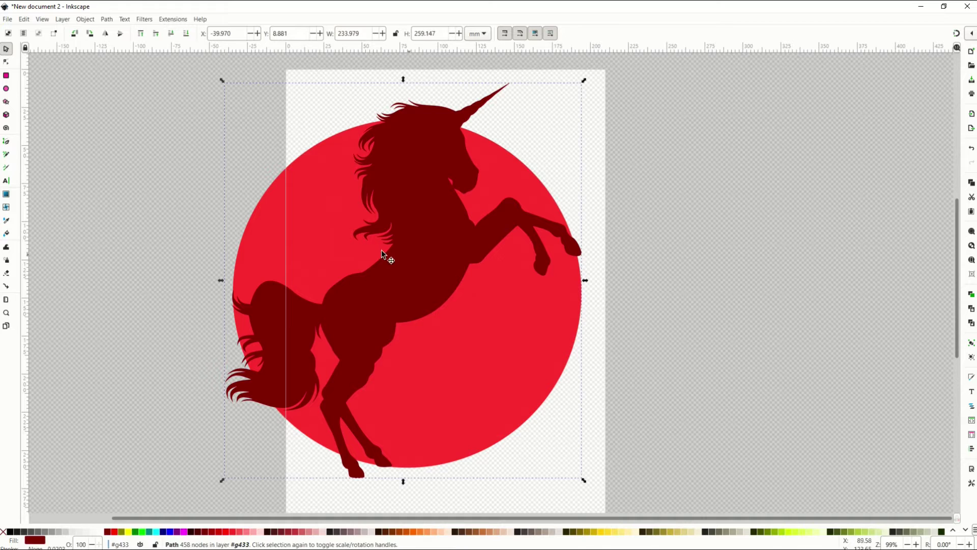
pyautogui.keyDown('shift'); pyautogui.click(272, 244); pyautogui.keyUp('shift')
pyautogui.click(203, 260)
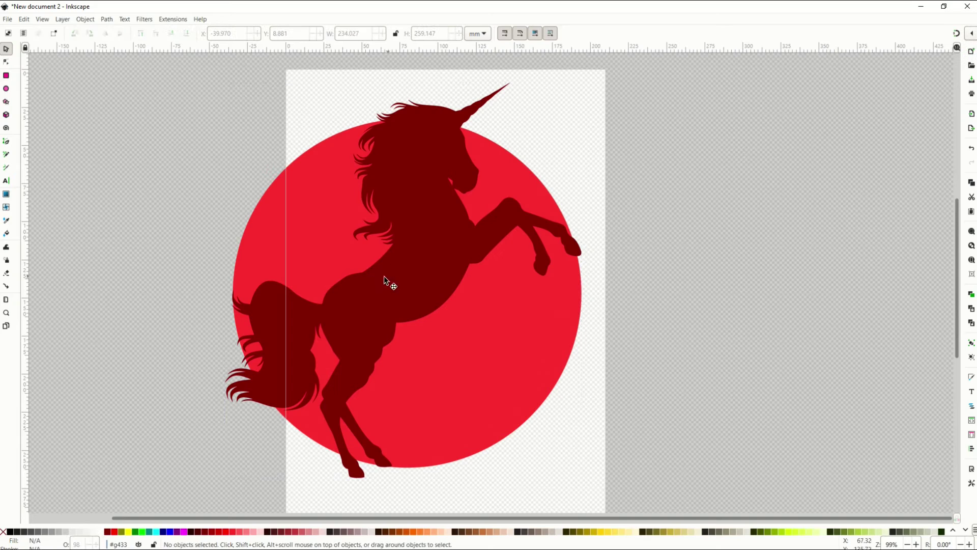
# Step: Scale the unicorn to 180.703 × 200.140 mm, move it inside the circle, and select both
pyautogui.click(384, 276)
pyautogui.moveTo(222, 88); pyautogui.dragTo(267, 173)
pyautogui.moveTo(452, 316); pyautogui.dragTo(408, 289)
pyautogui.click(151, 412)
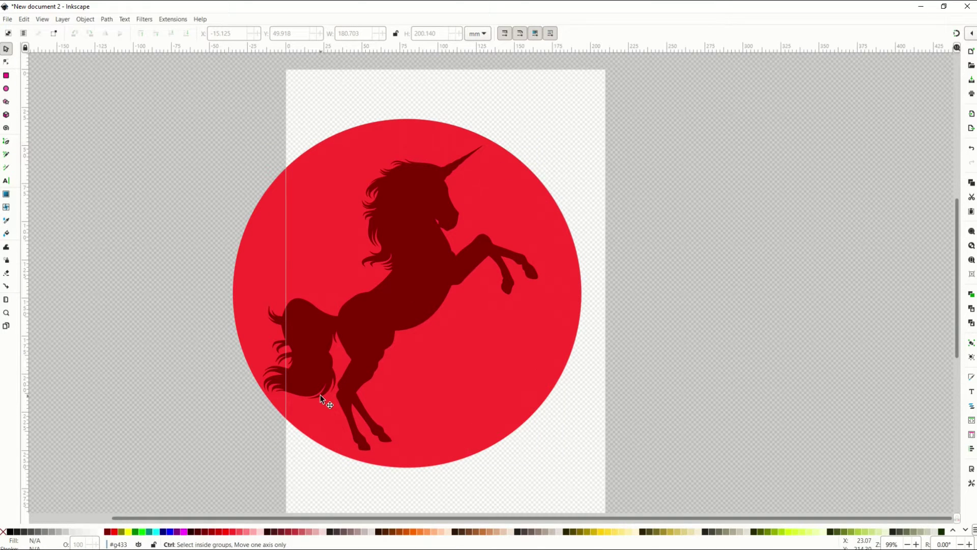
pyautogui.hotkey('ctrl', 'a')
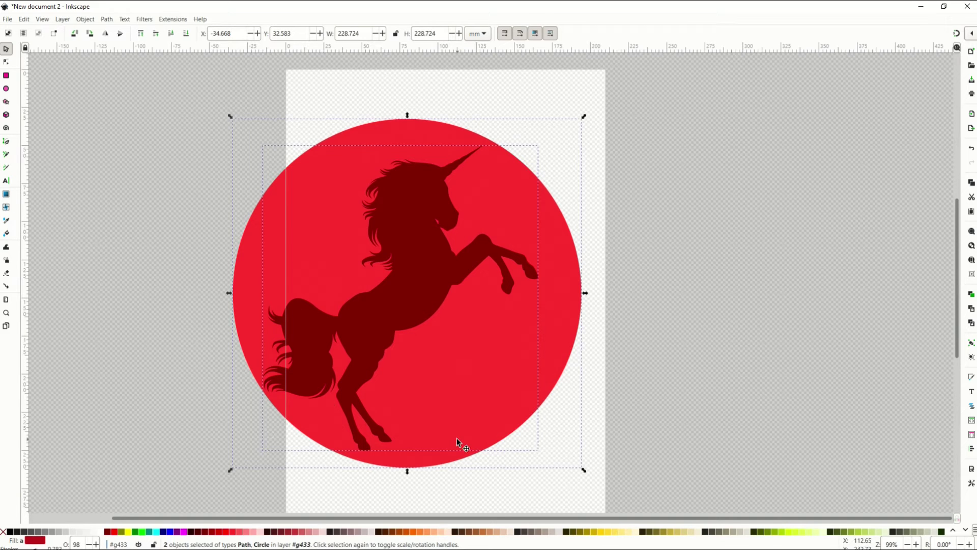
# Step: Cut the unicorn out of the circle with Path > Difference, check its nodes, shift it right
pyautogui.click(107, 19)
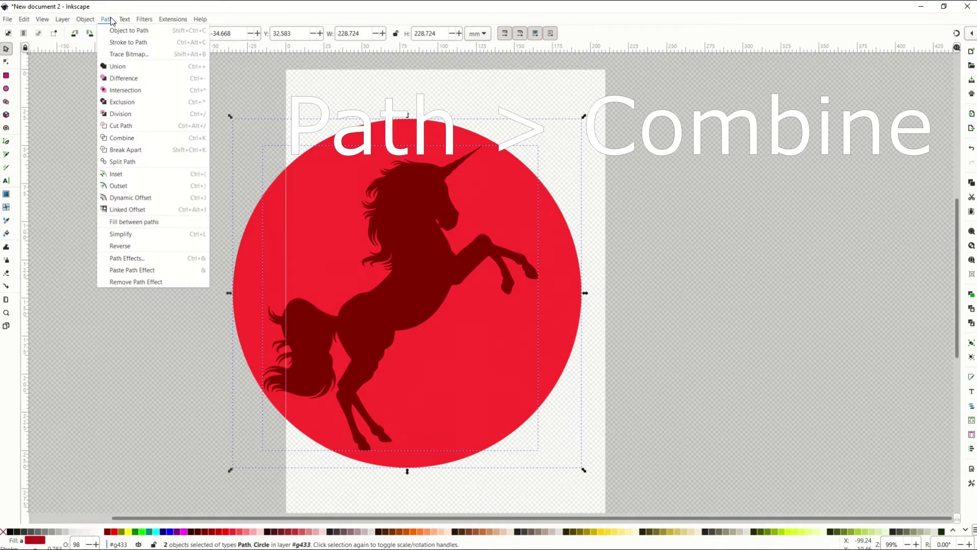
pyautogui.click(138, 142)
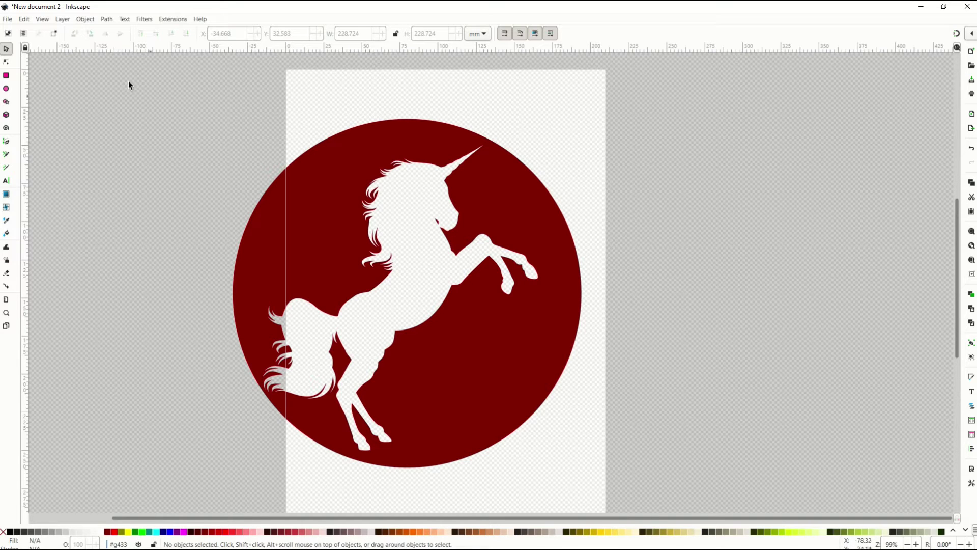
pyautogui.click(6, 61)
pyautogui.click(275, 356)
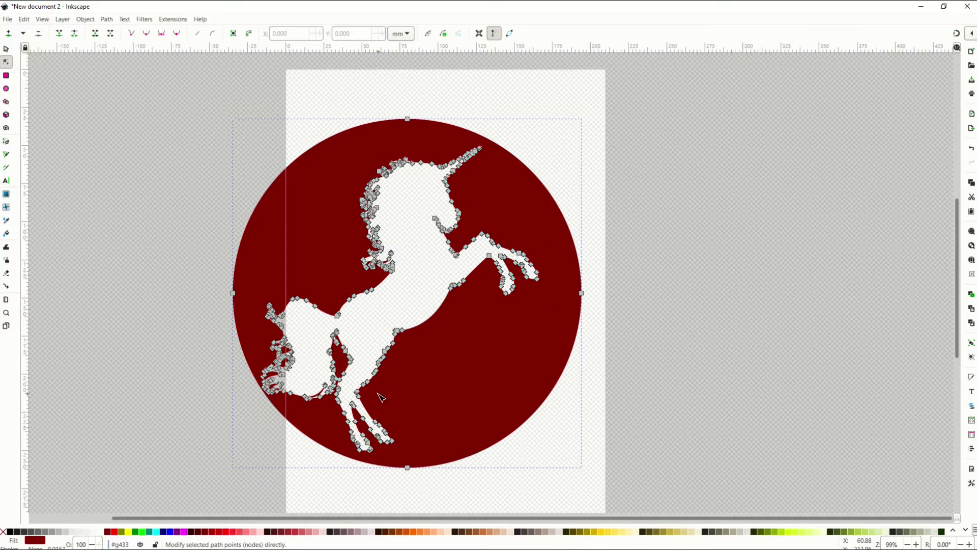
pyautogui.click(5, 50)
pyautogui.moveTo(351, 236); pyautogui.dragTo(397, 236)
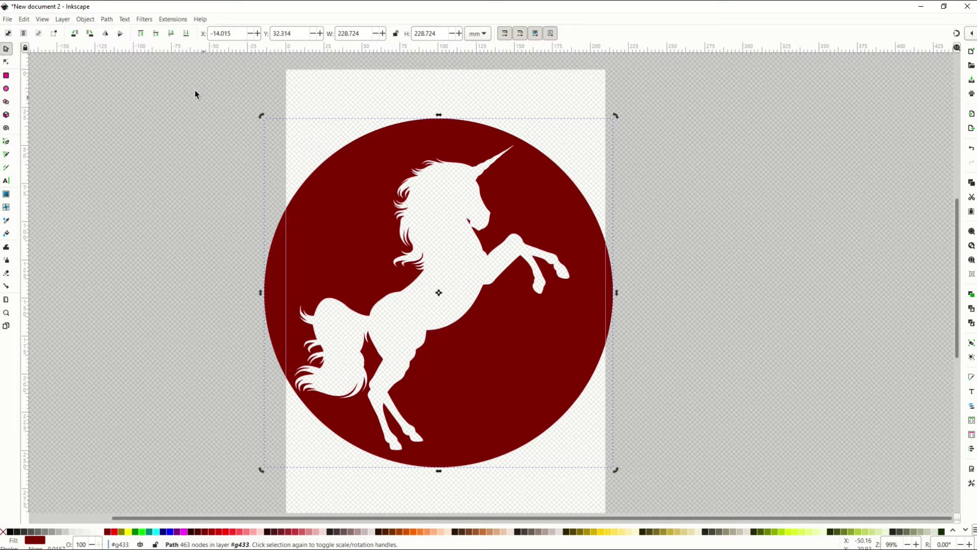
# Step: Split the cutout circle into separate circle and unicorn paths with Path > Break Apart
pyautogui.click(107, 19)
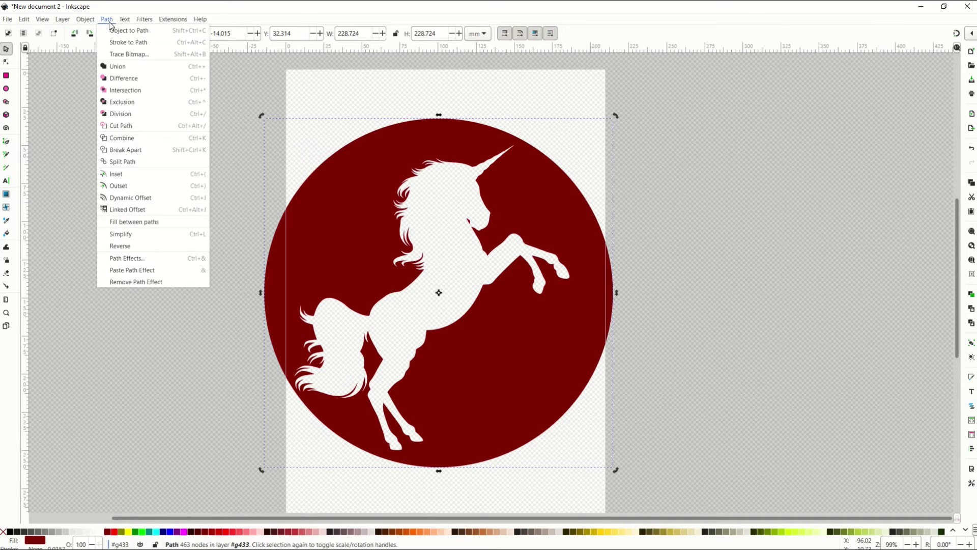
pyautogui.click(126, 150)
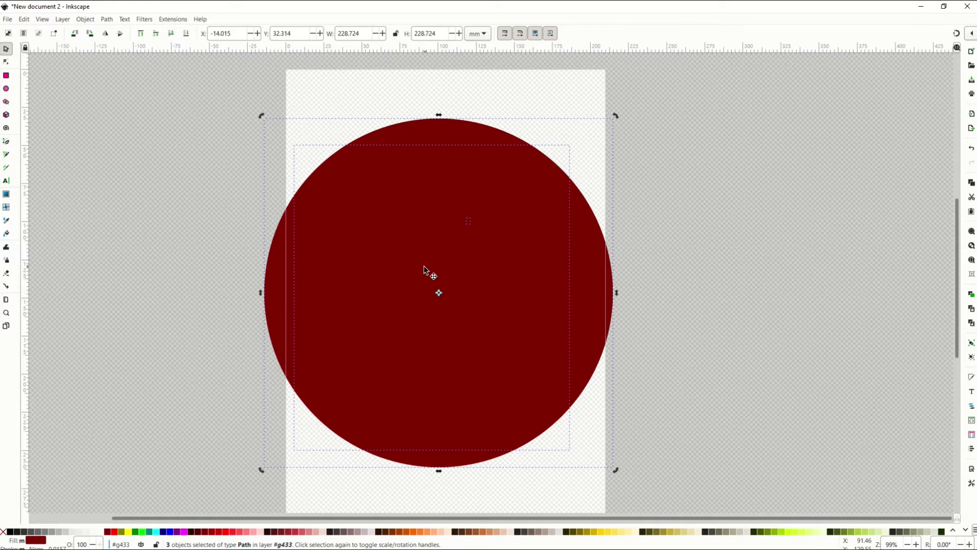
pyautogui.click(253, 229)
# Step: Move the circle aside, fill it navy blue, and reposition the dark red unicorn
pyautogui.click(369, 260)
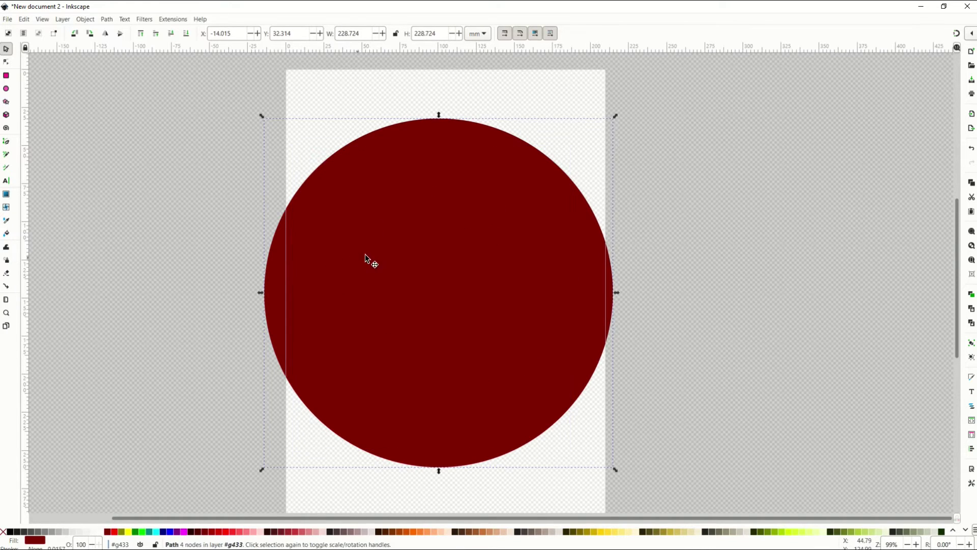
pyautogui.moveTo(368, 259); pyautogui.dragTo(664, 240)
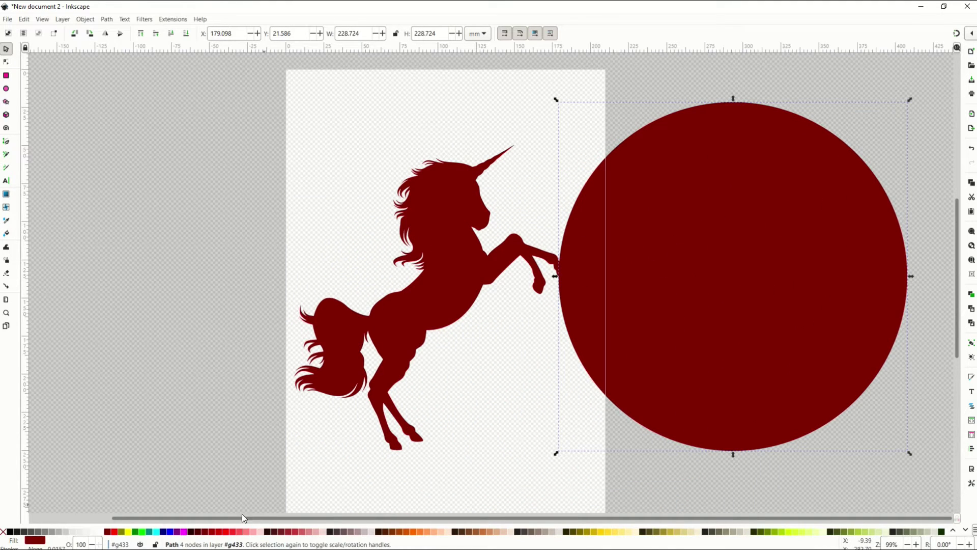
pyautogui.click(170, 531)
pyautogui.click(219, 426)
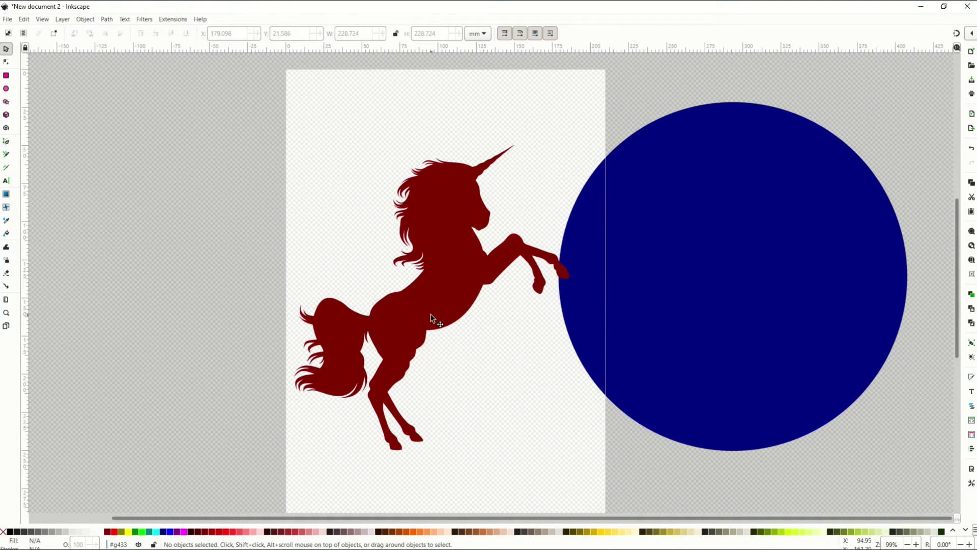
pyautogui.moveTo(436, 319); pyautogui.dragTo(427, 294)
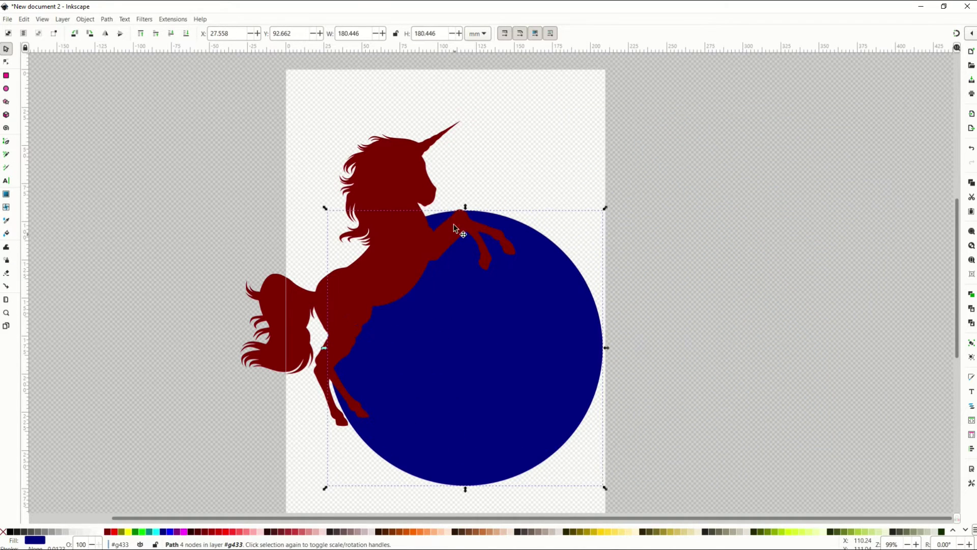
# Step: Squash the navy circle into a 12.276 mm-tall ellipse under the unicorn's hind hooves
pyautogui.moveTo(465, 209); pyautogui.dragTo(417, 406)
pyautogui.moveTo(410, 251); pyautogui.dragTo(455, 246)
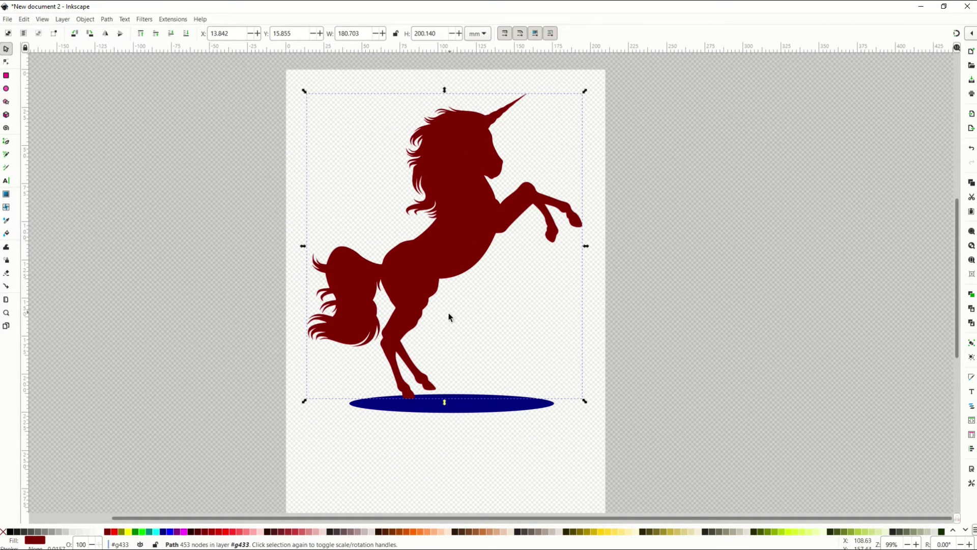
pyautogui.click(455, 439)
# Step: Check the shadow up close, then select the unicorn and ellipse and fit the page
pyautogui.keyDown('ctrl'); pyautogui.scroll(2, 448, 434); pyautogui.keyUp('ctrl')
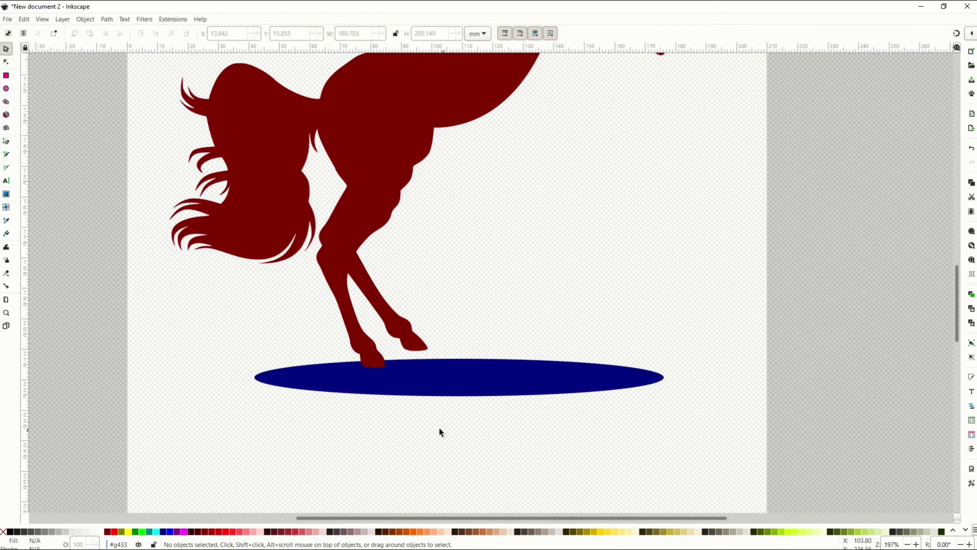
pyautogui.scroll(10, 387, 374)
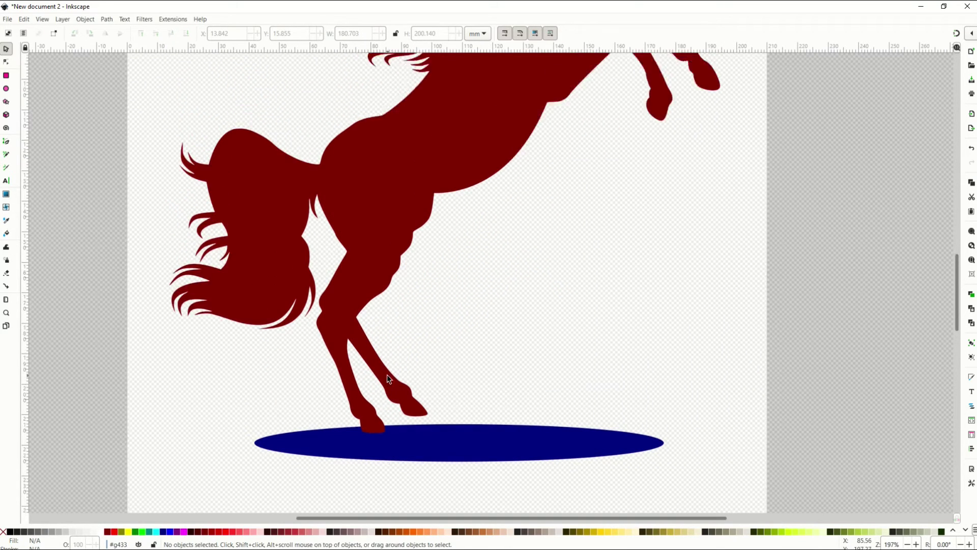
pyautogui.scroll(-8, 388, 376)
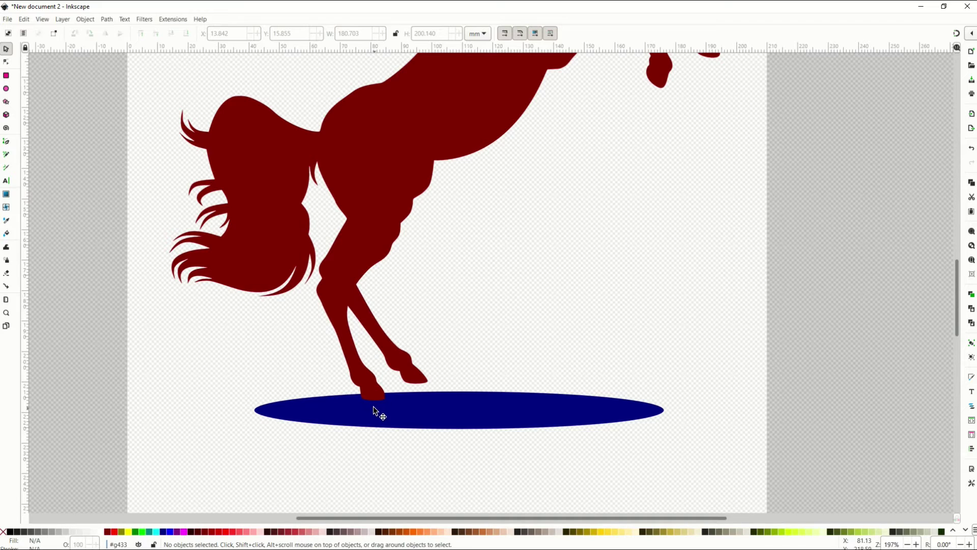
pyautogui.hotkey('ctrl', 'a')
pyautogui.press('5')
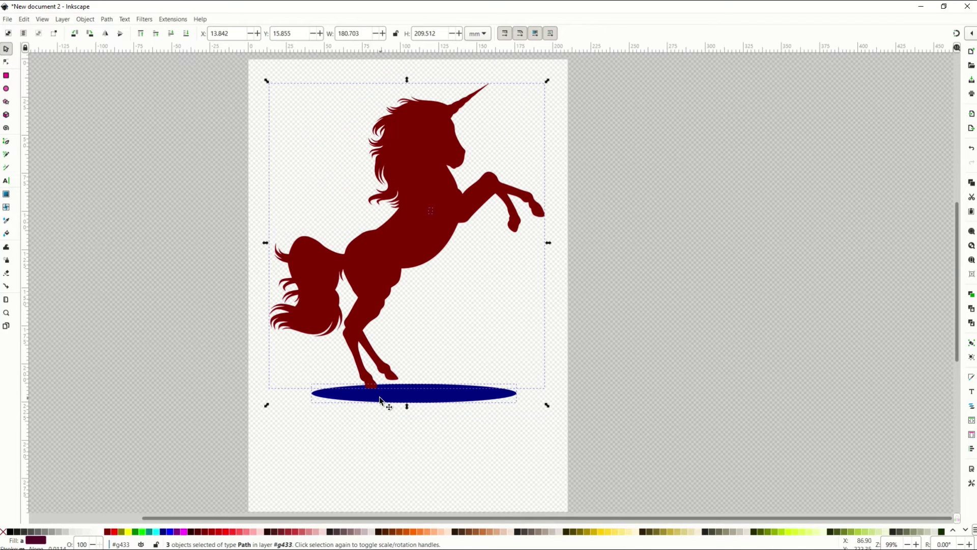
# Step: Merge the unicorn and ellipse into one navy path with Path > Union
pyautogui.click(107, 19)
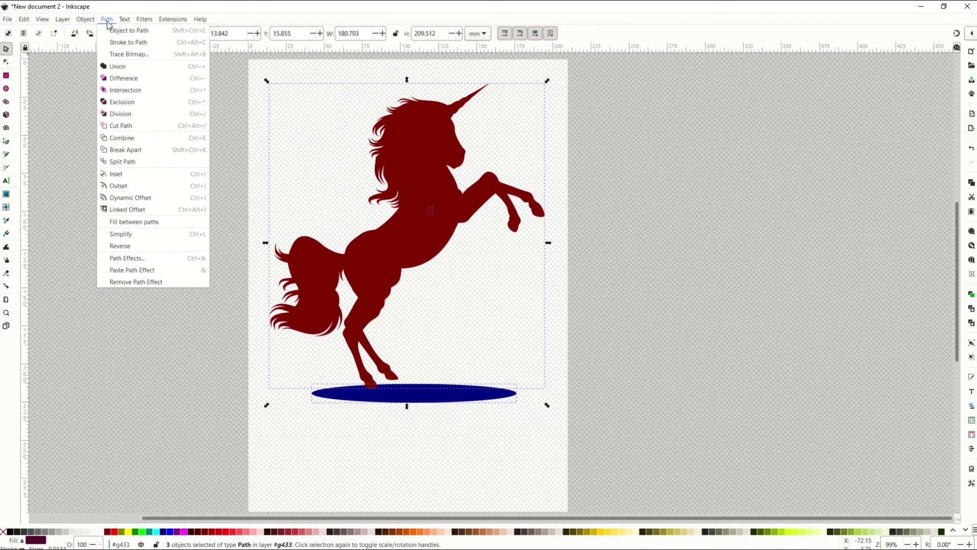
pyautogui.click(115, 66)
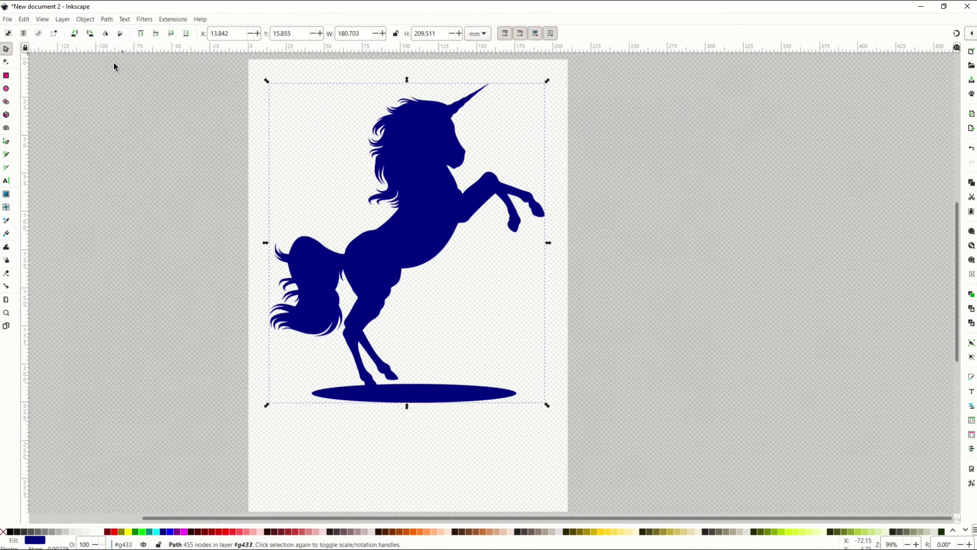
pyautogui.click(179, 132)
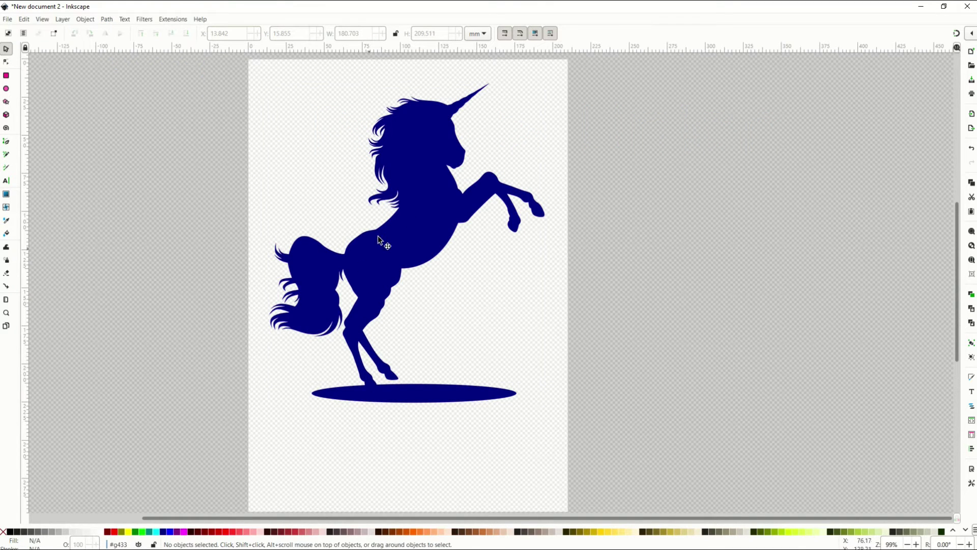
# Step: Inspect the merged 455-node path with the Node tool, then return to the Selector
pyautogui.click(7, 63)
pyautogui.click(415, 327)
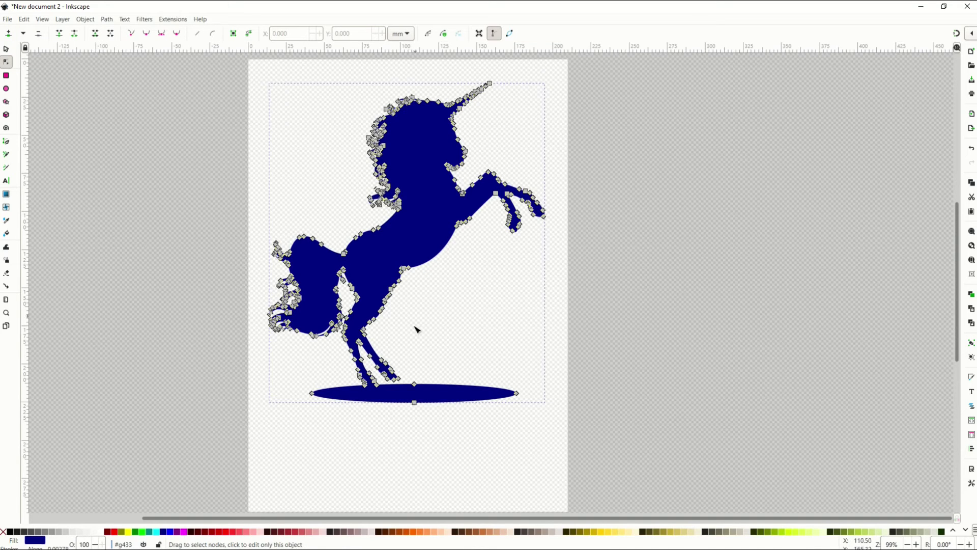
pyautogui.scroll(3, 400, 377)
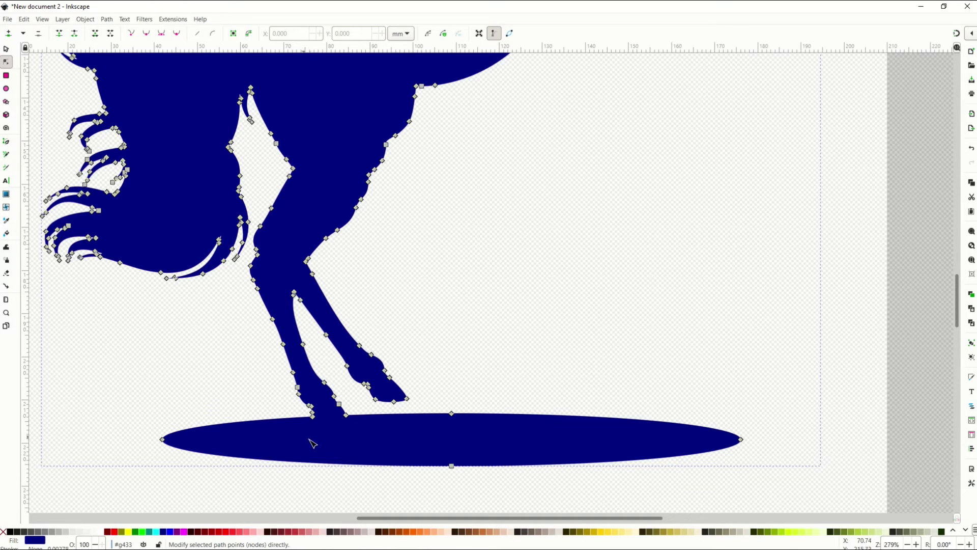
pyautogui.press('s')
pyautogui.scroll(-3, 127, 152)
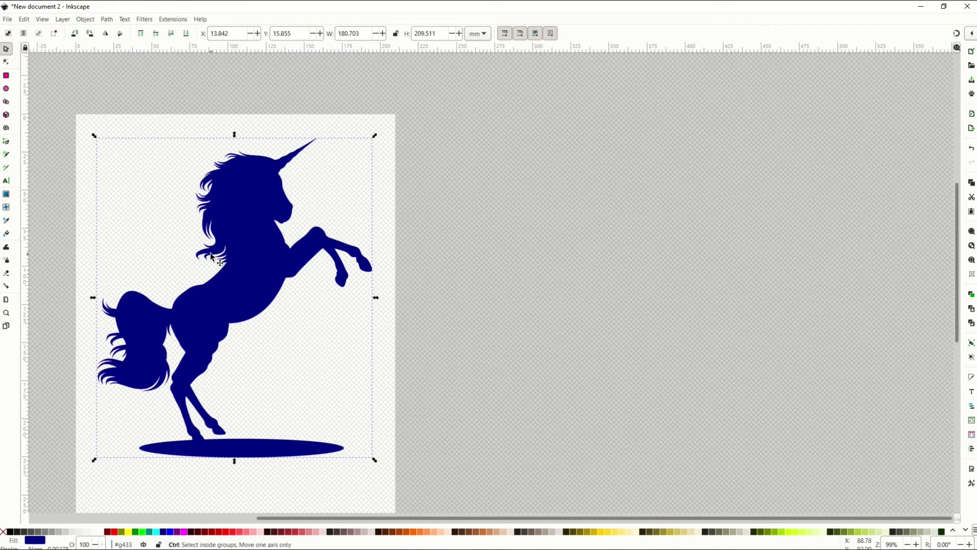
# Step: Shift the merged navy unicorn about 40 mm right so its front hooves cross the page edge
pyautogui.scroll(1, 212, 259)
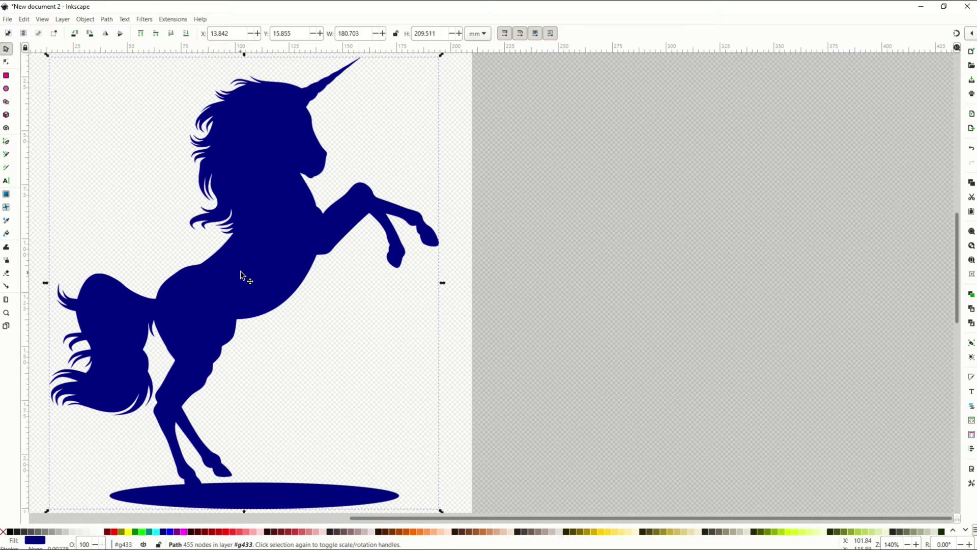
pyautogui.moveTo(243, 275); pyautogui.dragTo(330, 272)
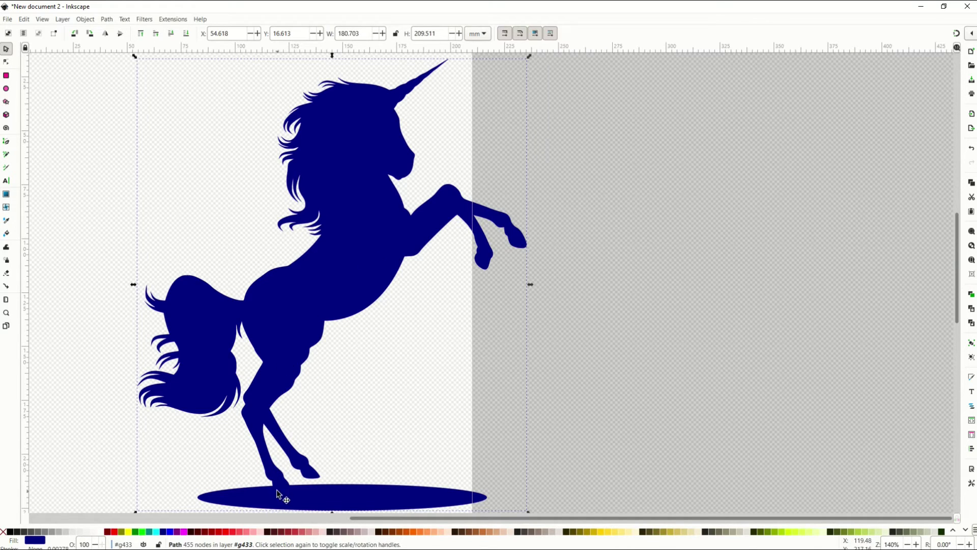
pyautogui.click(378, 437)
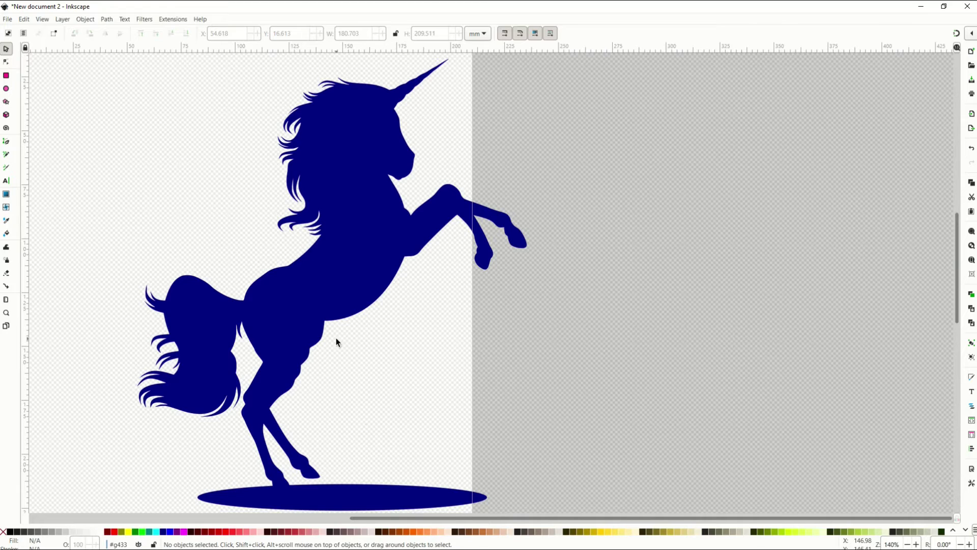
# Step: Reselect the merged unicorn path and check its nodes with the Node tool
pyautogui.scroll(-2, 336, 362)
pyautogui.click(274, 467)
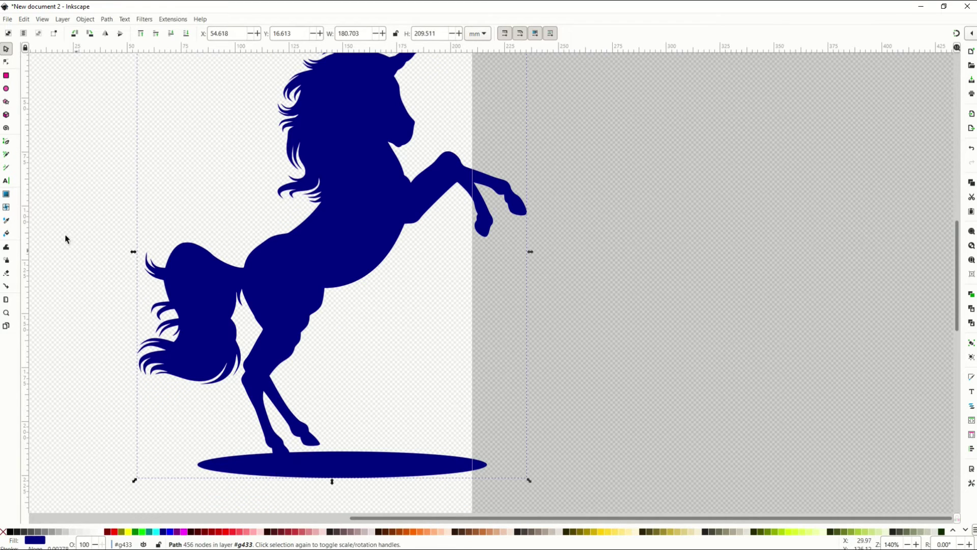
pyautogui.click(6, 65)
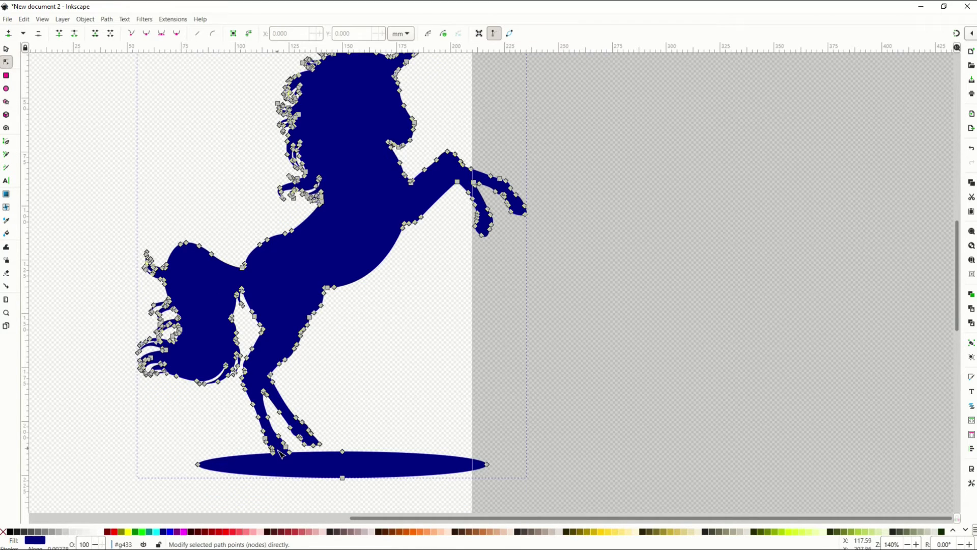
pyautogui.click(351, 402)
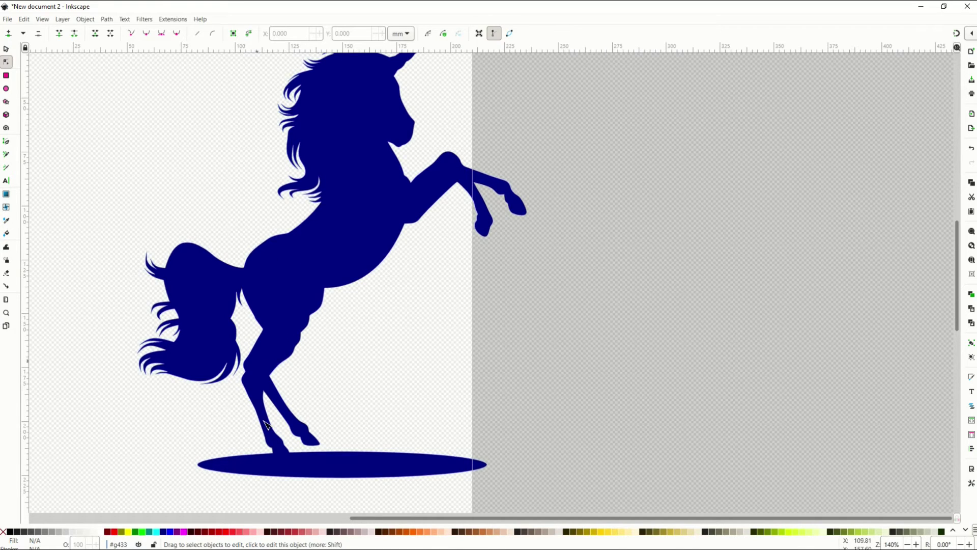
# Step: Draw a thin red rectangle, about 9.080 × 0.142 mm, beside the unicorn's hind hoof
pyautogui.click(6, 76)
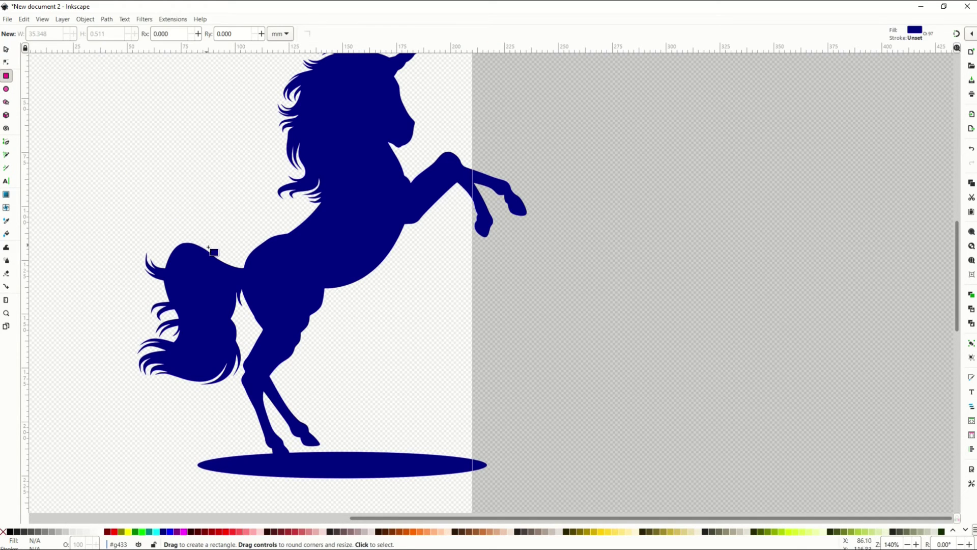
pyautogui.scroll(2, 224, 275)
pyautogui.scroll(-5, 225, 285)
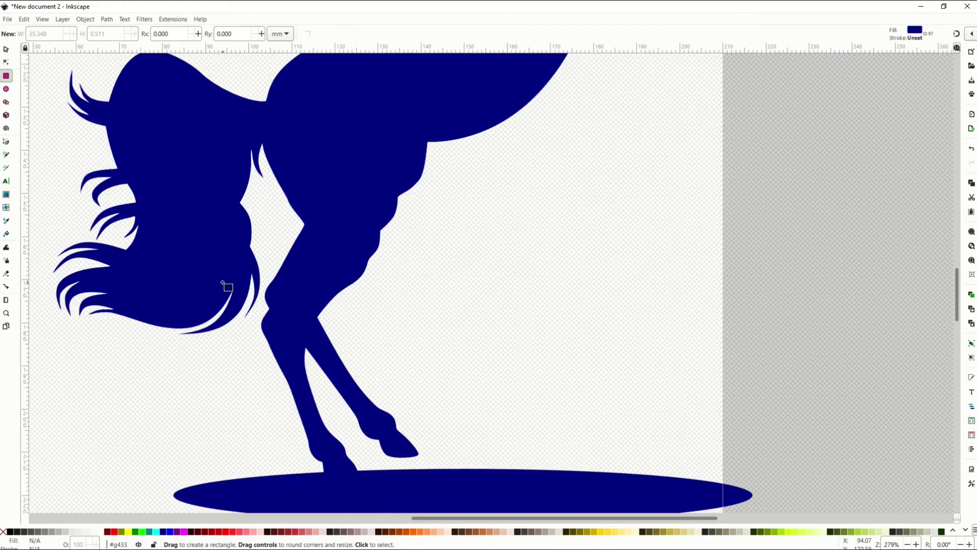
pyautogui.scroll(4, 334, 292)
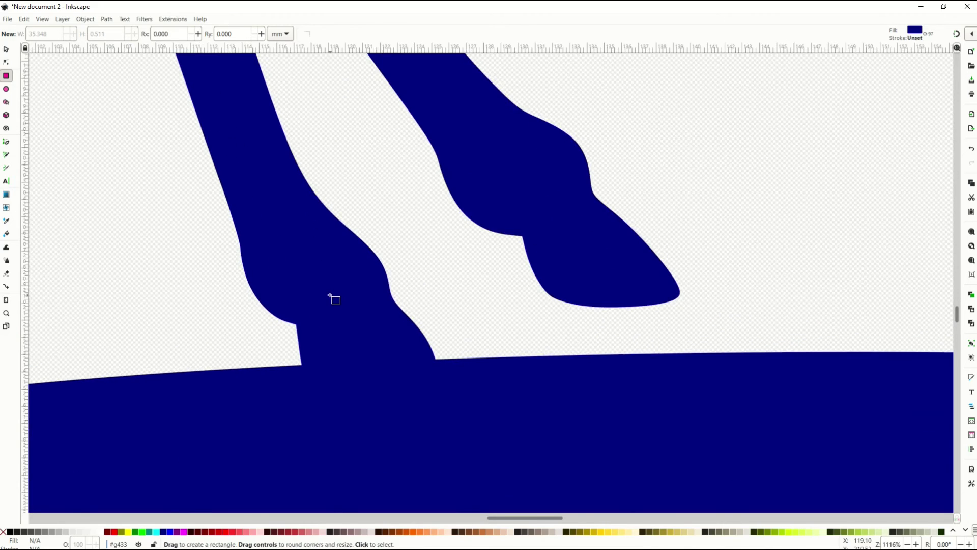
pyautogui.scroll(-2, 335, 299)
pyautogui.scroll(-2, 334, 300)
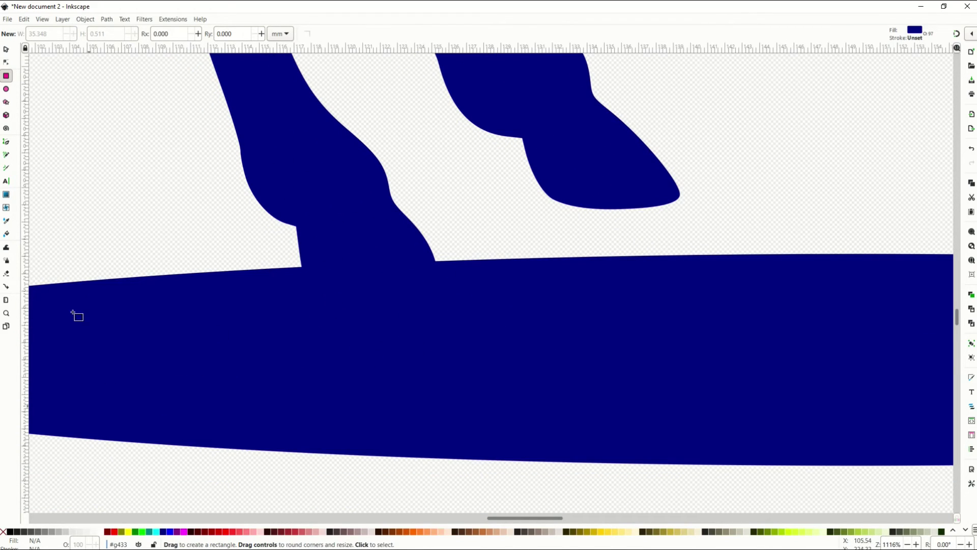
pyautogui.moveTo(48, 186); pyautogui.dragTo(205, 187)
pyautogui.click(113, 533)
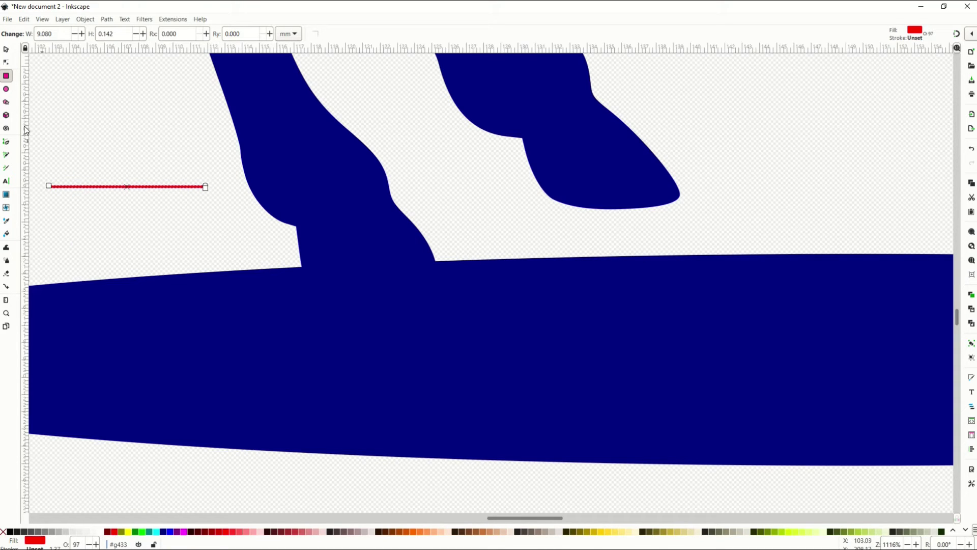
# Step: Move the red strip onto the seam where the hind leg meets the shadow
pyautogui.click(6, 50)
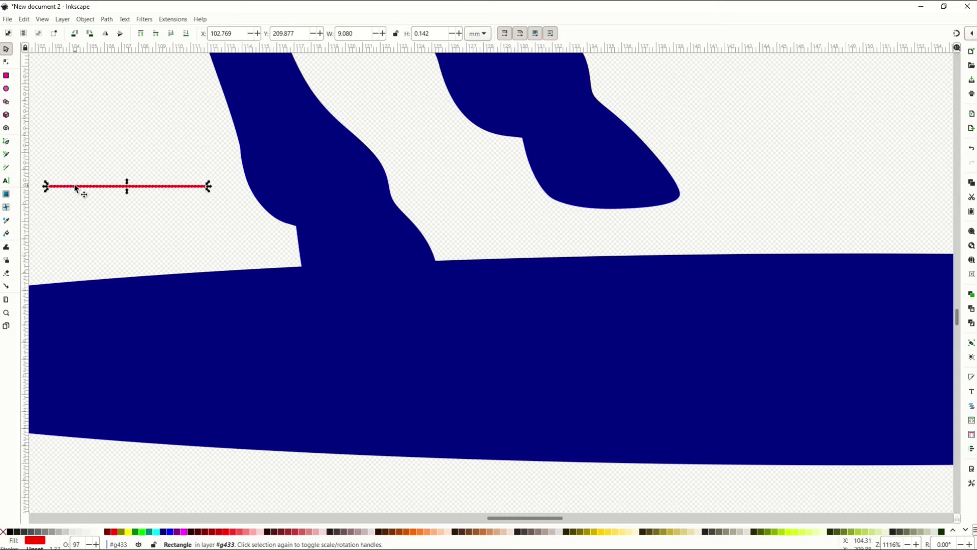
pyautogui.moveTo(75, 190); pyautogui.dragTo(317, 265)
pyautogui.scroll(3, 362, 289)
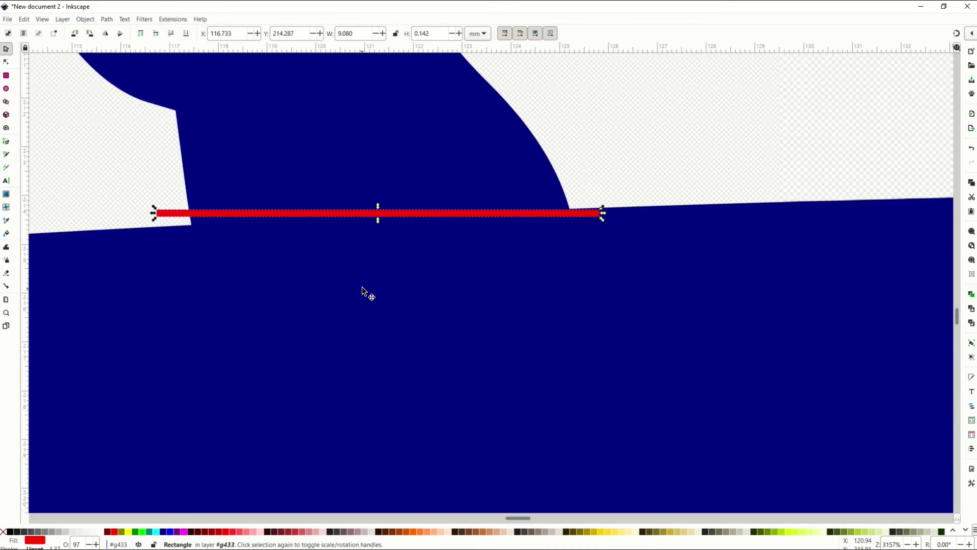
pyautogui.moveTo(358, 214); pyautogui.dragTo(358, 234)
# Step: Tilt the red strip slightly to follow the shadow's top edge, reposition it, then deselect
pyautogui.click(438, 227)
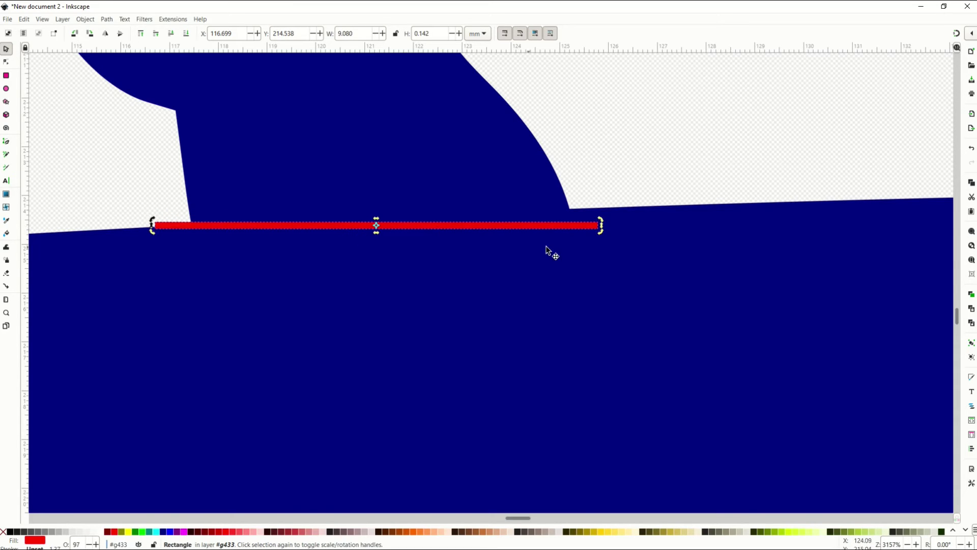
pyautogui.moveTo(600, 230); pyautogui.dragTo(607, 230)
pyautogui.moveTo(485, 221); pyautogui.dragTo(524, 206)
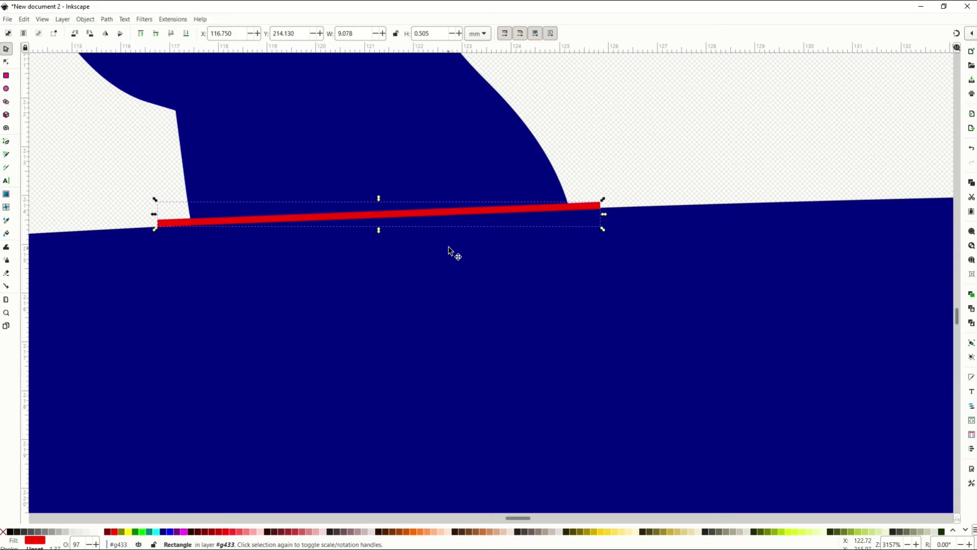
pyautogui.doubleClick(449, 214)
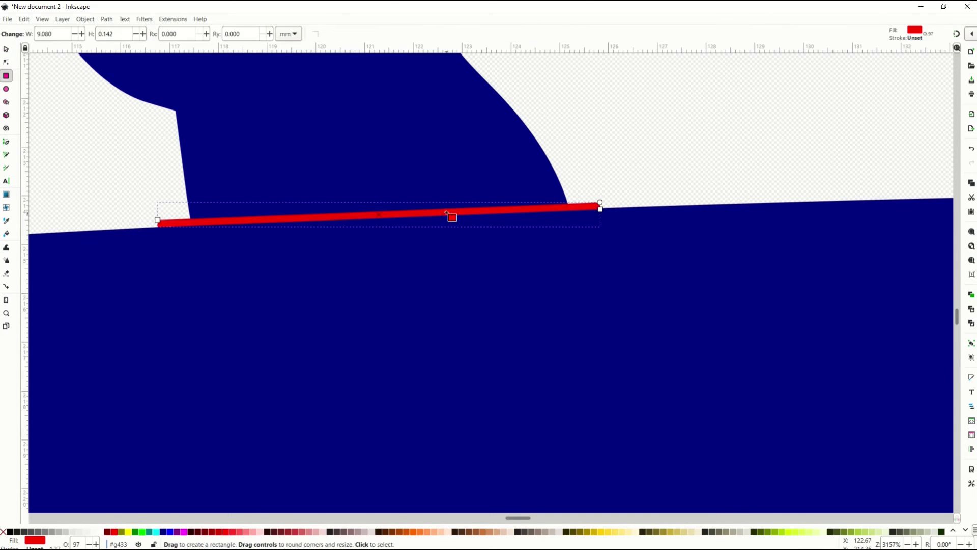
pyautogui.press('Escape')
pyautogui.press('s')
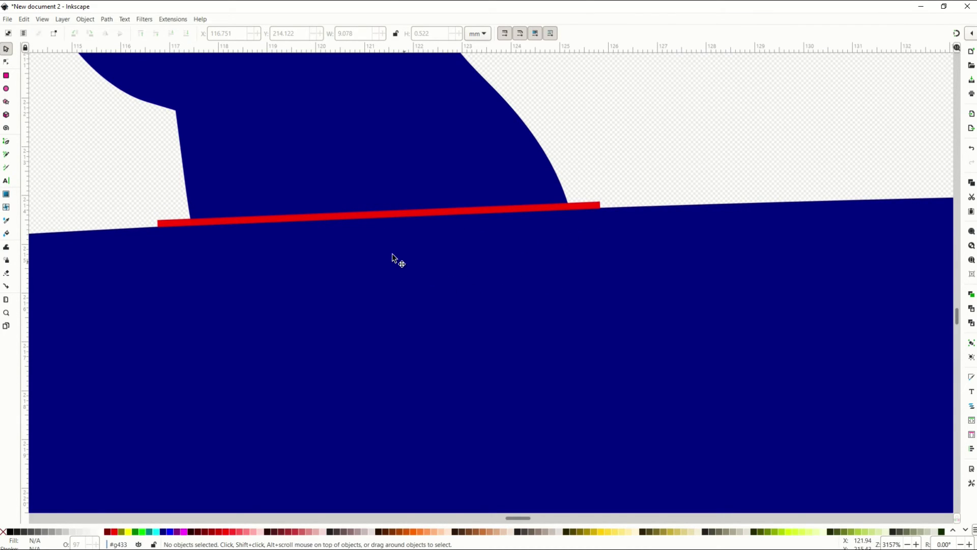
# Step: Subtract the red strip from the blue unicorn path using Path > Difference
pyautogui.click(337, 215)
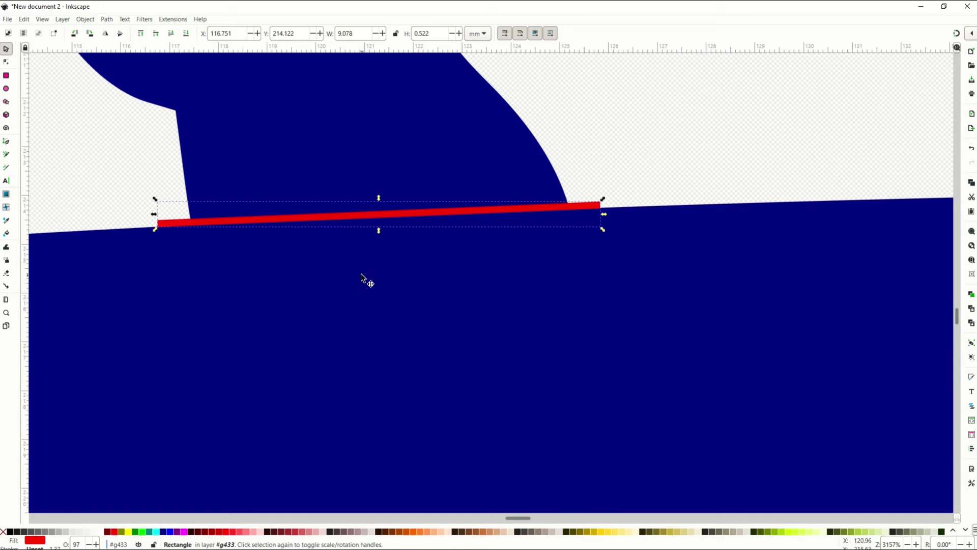
pyautogui.keyDown('shift'); pyautogui.click(257, 133); pyautogui.keyUp('shift')
pyautogui.keyDown('ctrl'); pyautogui.scroll(-4, 258, 188); pyautogui.keyUp('ctrl')
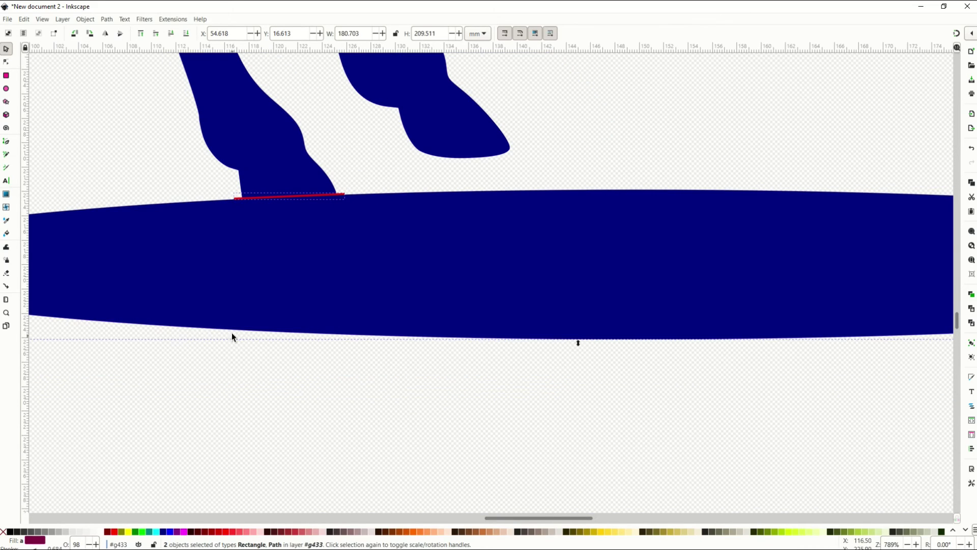
pyautogui.keyDown('ctrl'); pyautogui.scroll(5, 277, 193); pyautogui.keyUp('ctrl')
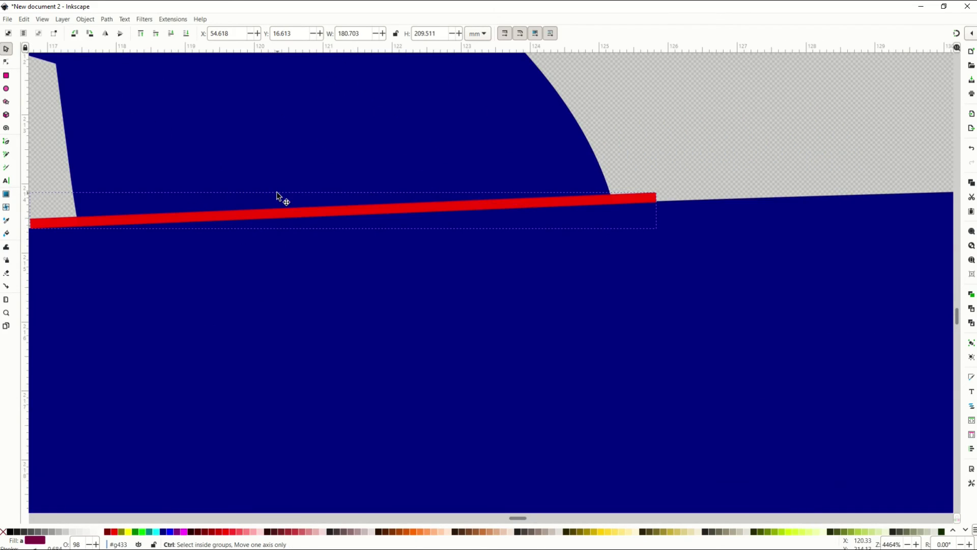
pyautogui.click(106, 18)
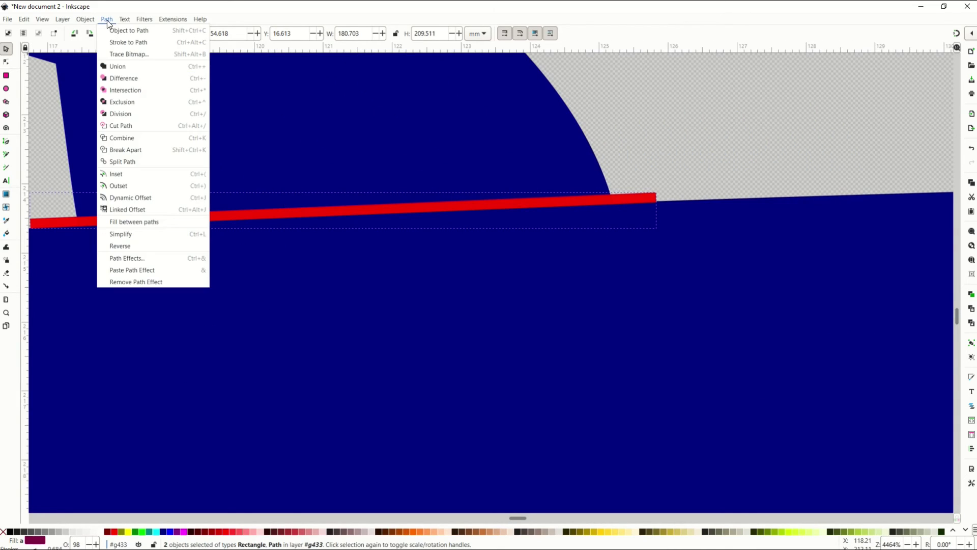
pyautogui.click(118, 80)
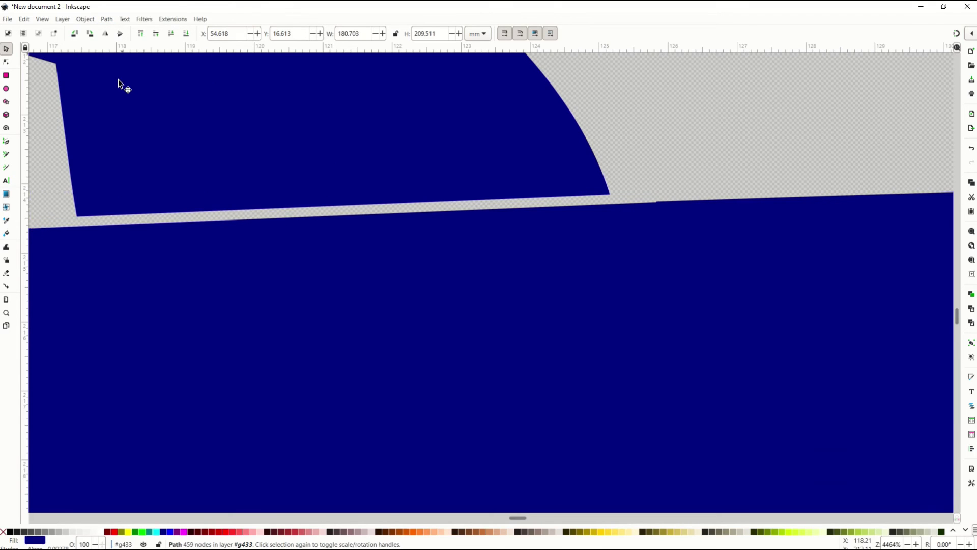
pyautogui.keyDown('ctrl'); pyautogui.scroll(-5, 205, 199); pyautogui.keyUp('ctrl')
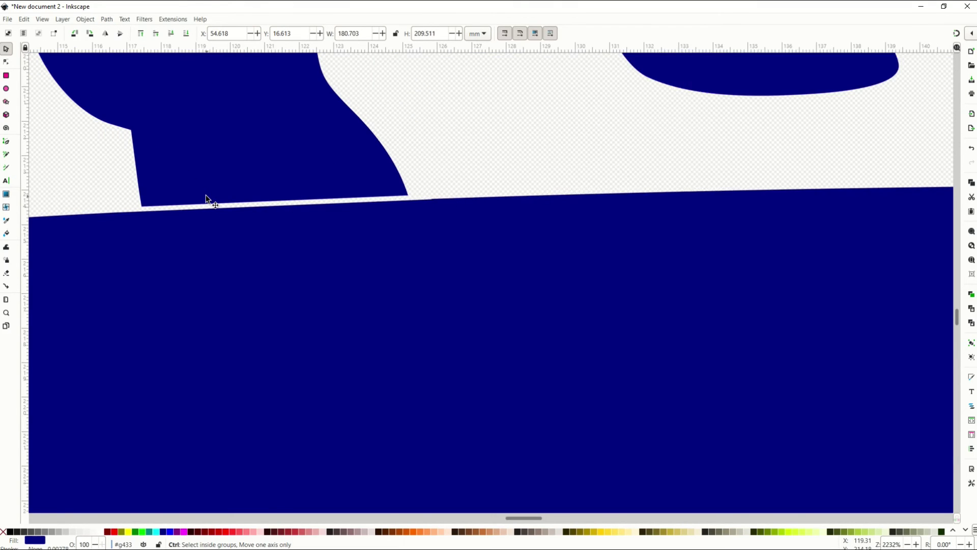
# Step: Check the path's nodes, then move the unicorn-and-shadow shape to X 77.377, Y 24.579 mm
pyautogui.keyDown('ctrl'); pyautogui.scroll(-3, 206, 199); pyautogui.keyUp('ctrl')
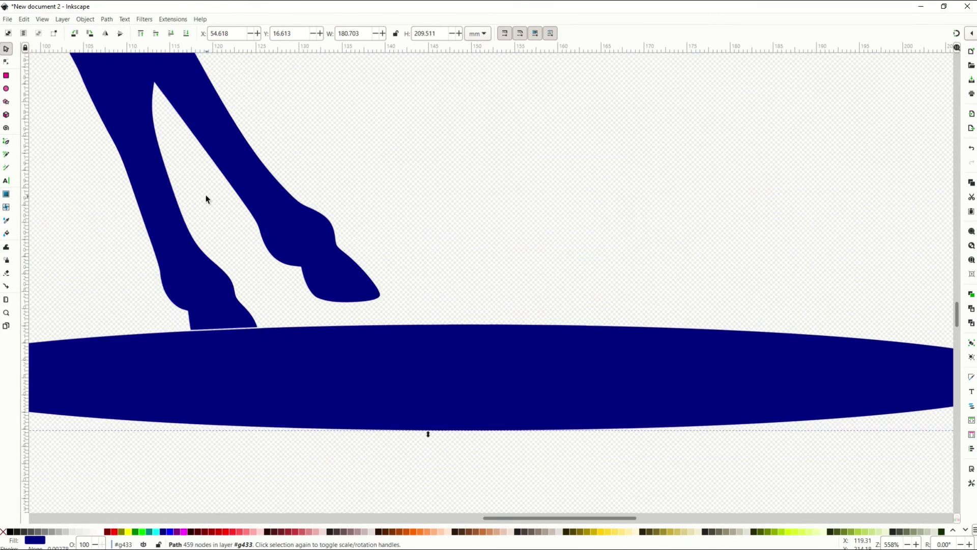
pyautogui.keyDown('ctrl'); pyautogui.scroll(-1, 206, 198); pyautogui.keyUp('ctrl')
pyautogui.scroll(8, 205, 198)
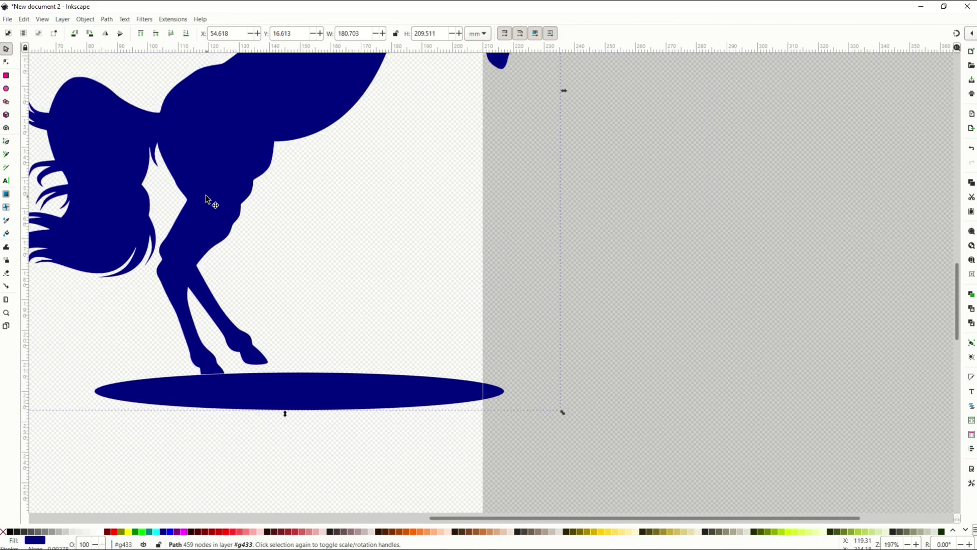
pyautogui.keyDown('ctrl'); pyautogui.scroll(-1, 206, 198); pyautogui.keyUp('ctrl')
pyautogui.scroll(5, 208, 198)
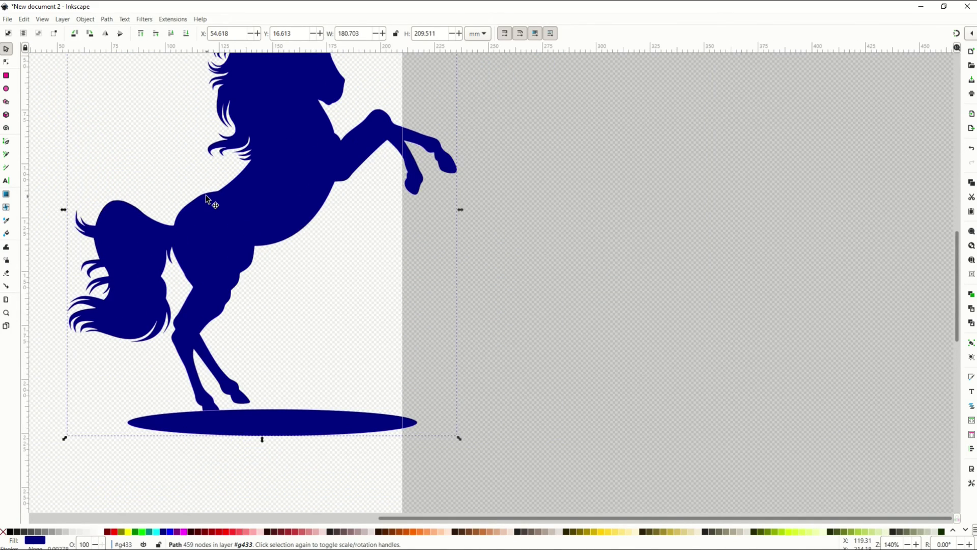
pyautogui.click(7, 63)
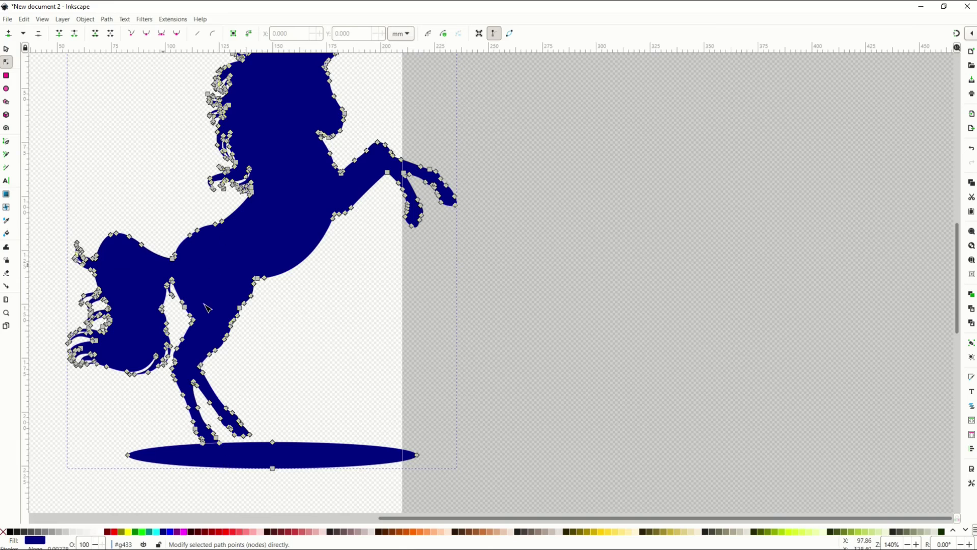
pyautogui.click(6, 49)
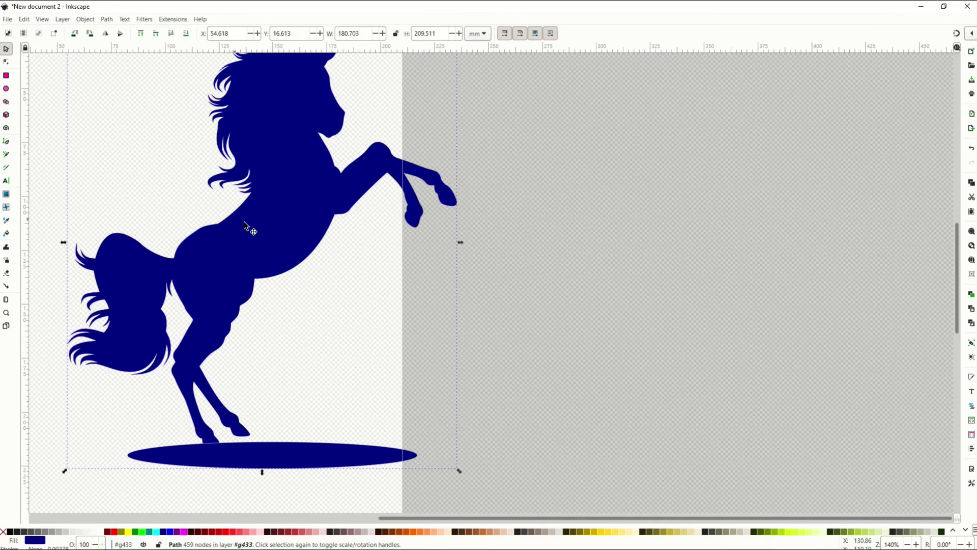
pyautogui.moveTo(265, 243); pyautogui.dragTo(309, 284)
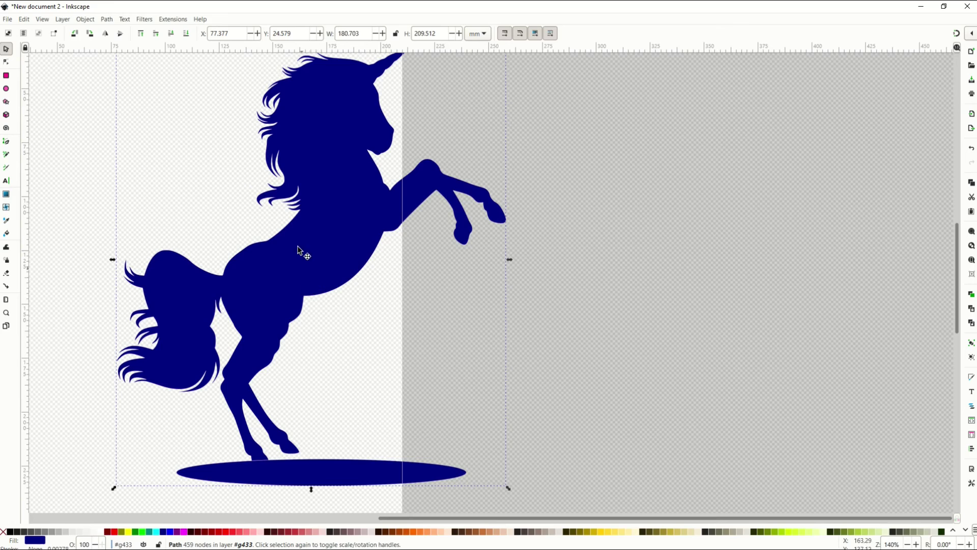
# Step: Split the merged shape with Path > Break Apart and clear the selection
pyautogui.click(107, 19)
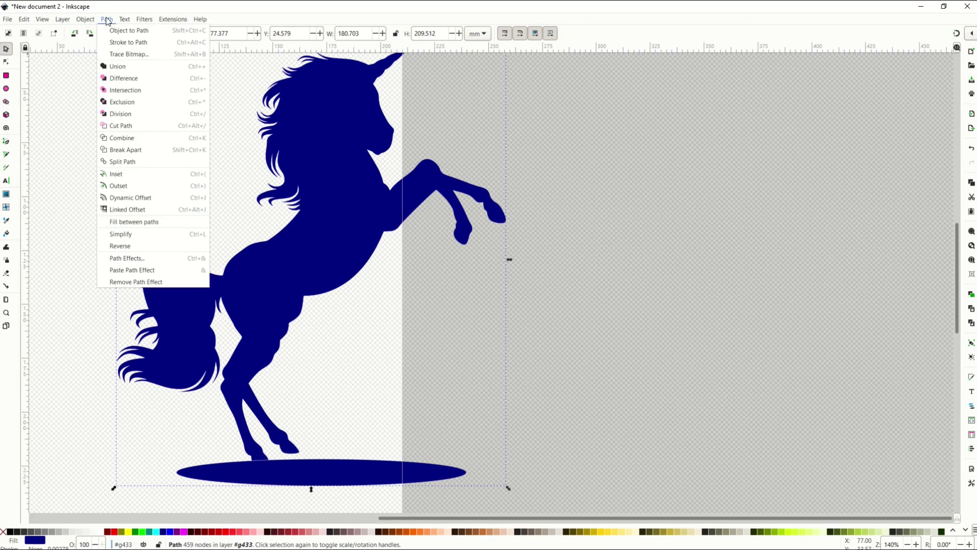
pyautogui.click(124, 148)
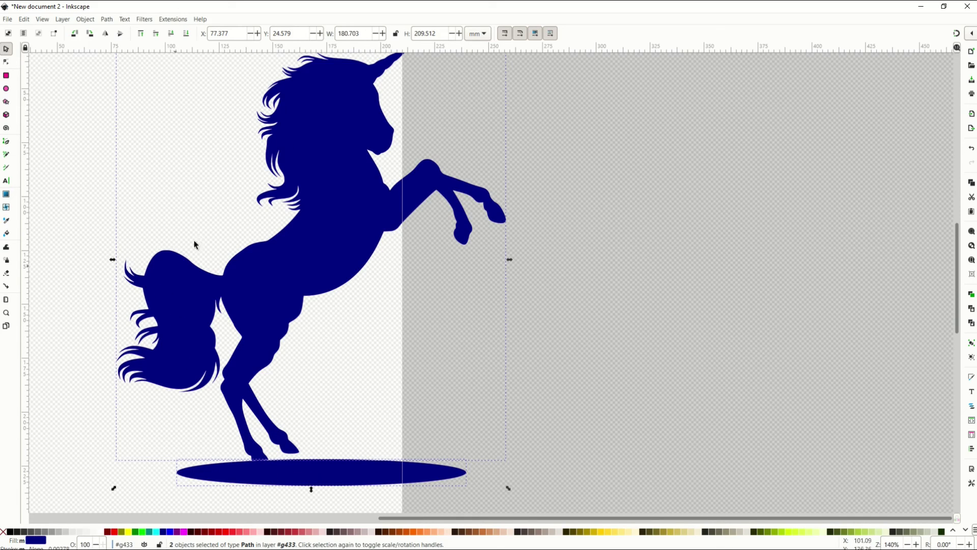
pyautogui.click(556, 243)
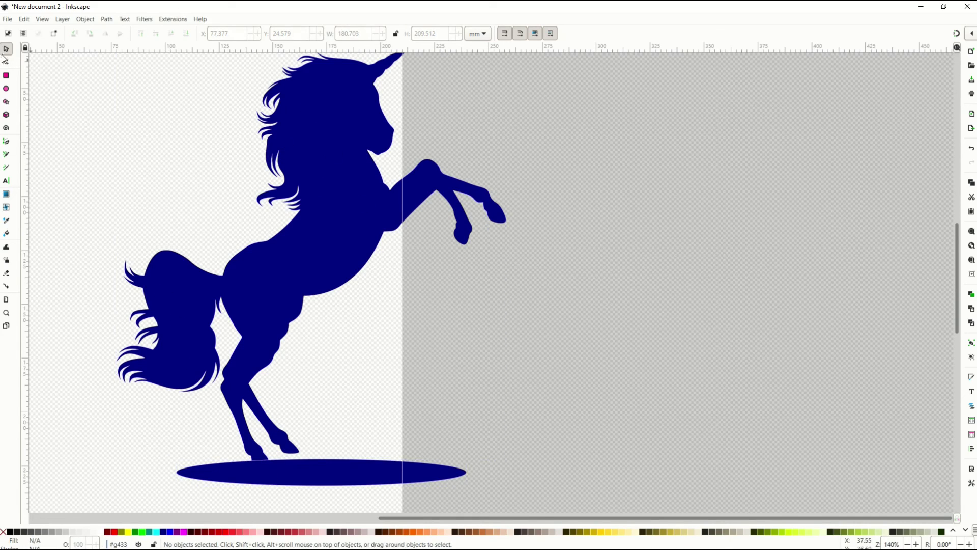
# Step: Move the unicorn off the page to the right and the shadow ellipse up-left onto the page
pyautogui.click(343, 215)
pyautogui.moveTo(343, 216); pyautogui.dragTo(600, 236)
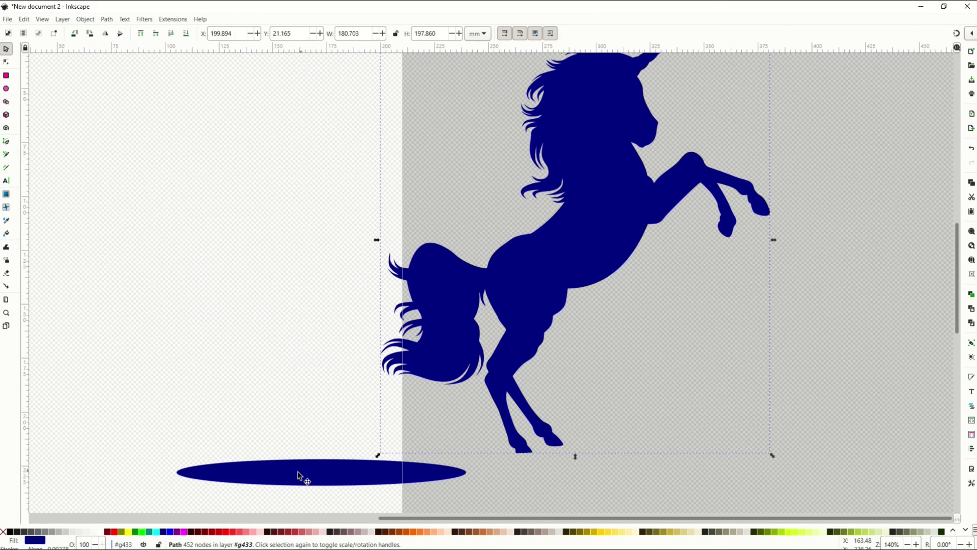
pyautogui.click(280, 476)
pyautogui.moveTo(279, 476); pyautogui.dragTo(187, 221)
pyautogui.scroll(-2, 207, 239)
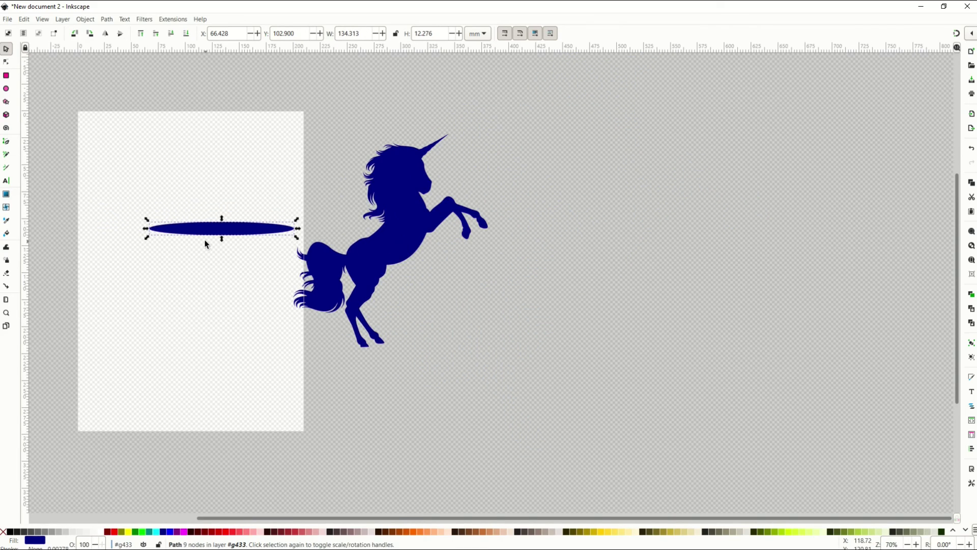